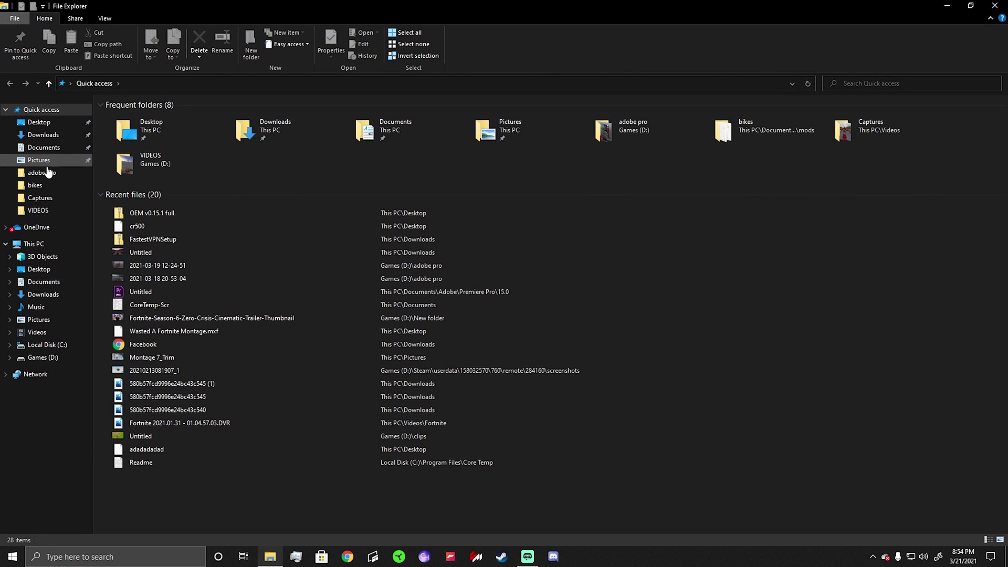
Browse to Documents\PiBoSo\MX Bikes\mods and readjust the Explorer window size
left_click(44, 148)
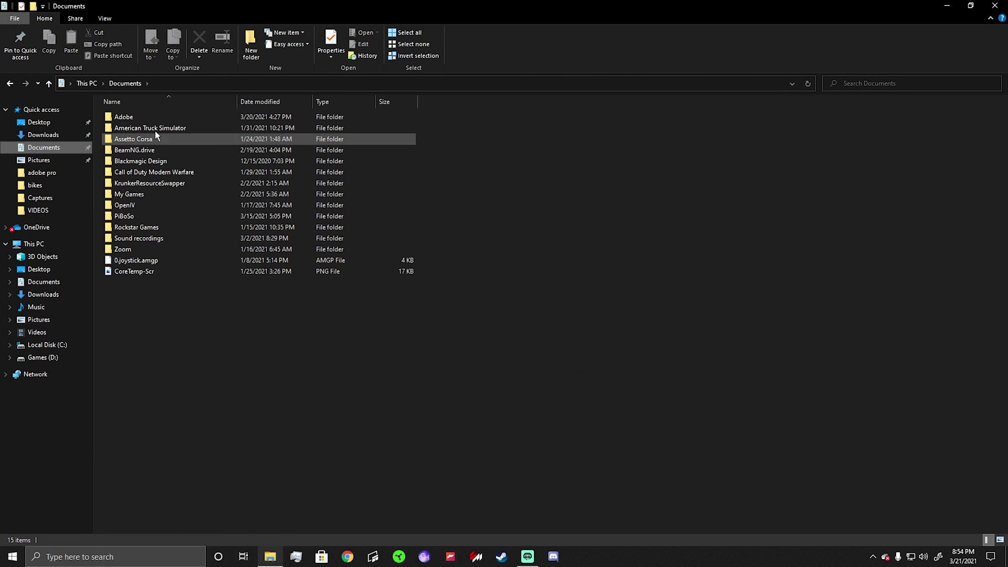
double_click(140, 218)
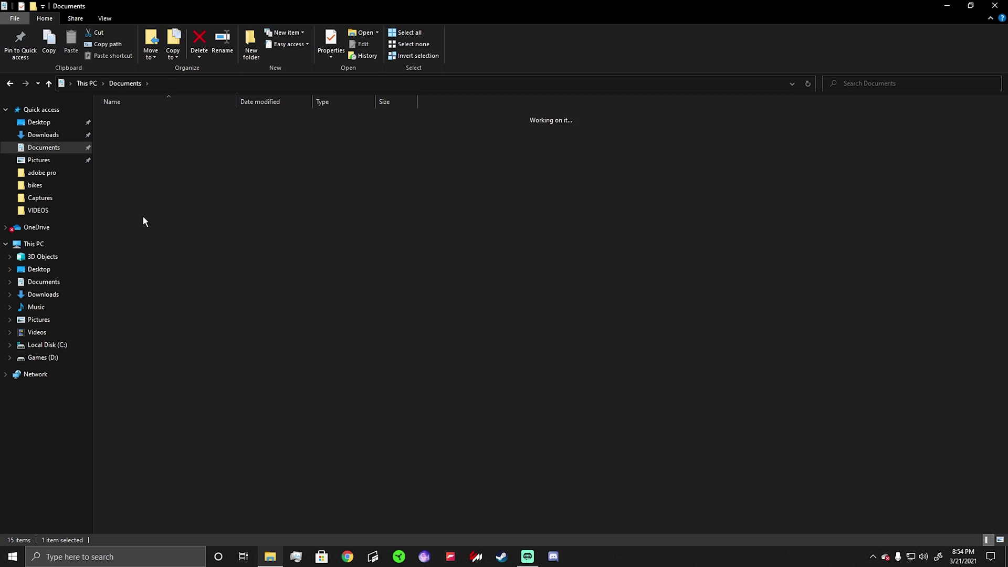
double_click(144, 117)
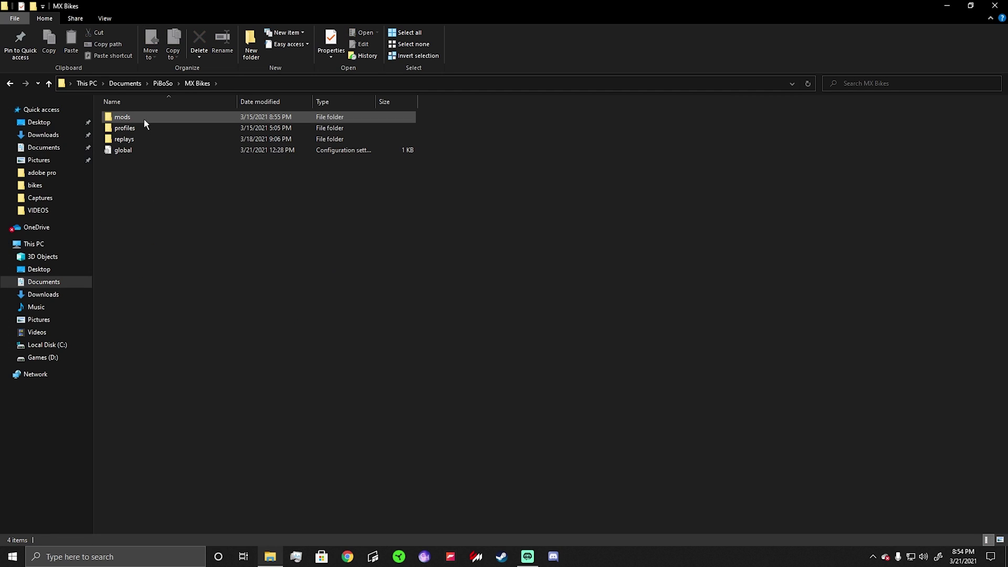
double_click(144, 119)
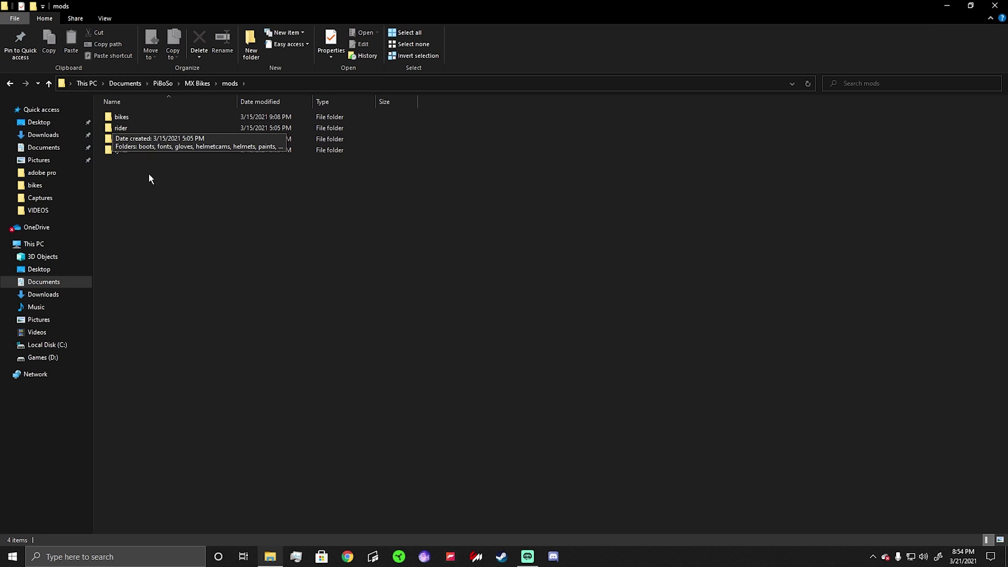
double_click(242, 6)
left_click_drag(254, 51, 367, 1)
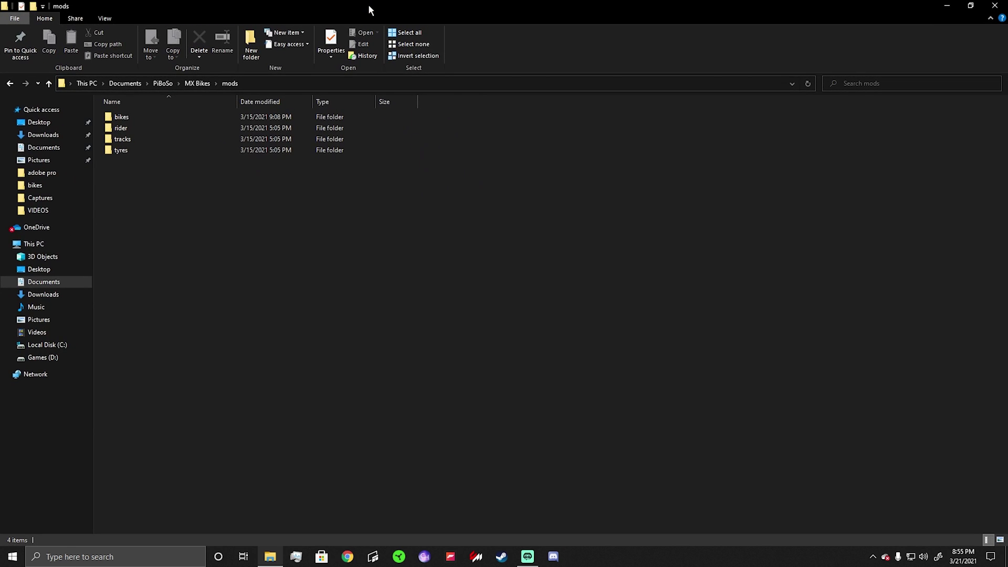
left_click_drag(368, 4, 425, 1)
Shrink Explorer, rearrange the desktop icons and select trial.rar
left_click_drag(232, 11, 378, 290)
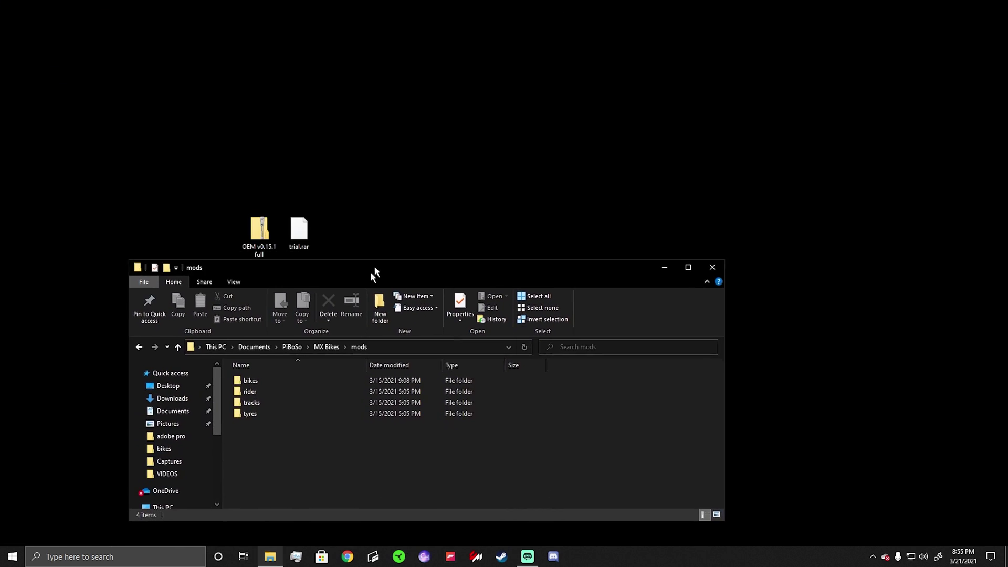
left_click_drag(300, 230, 339, 126)
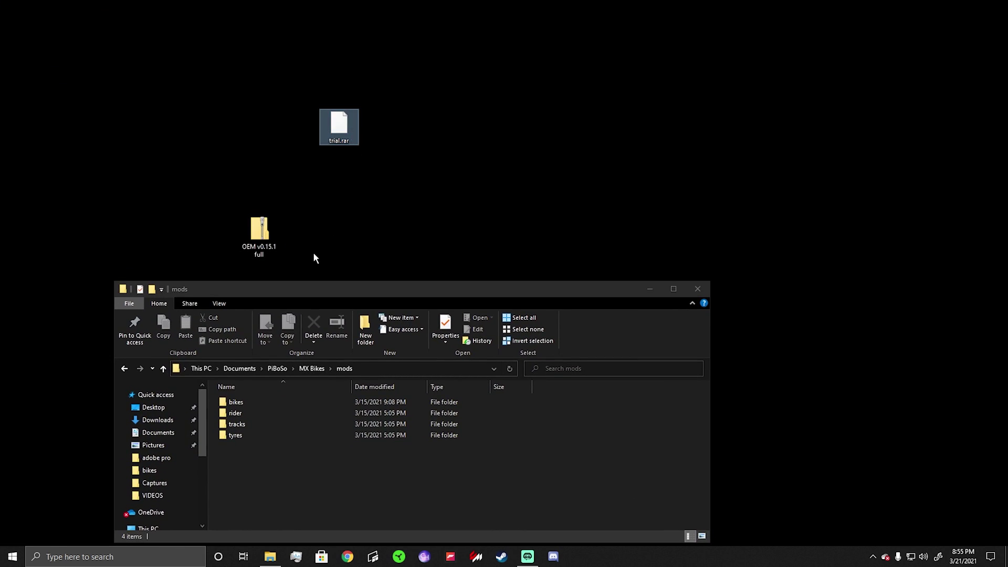
left_click_drag(260, 232, 240, 122)
left_click(347, 132)
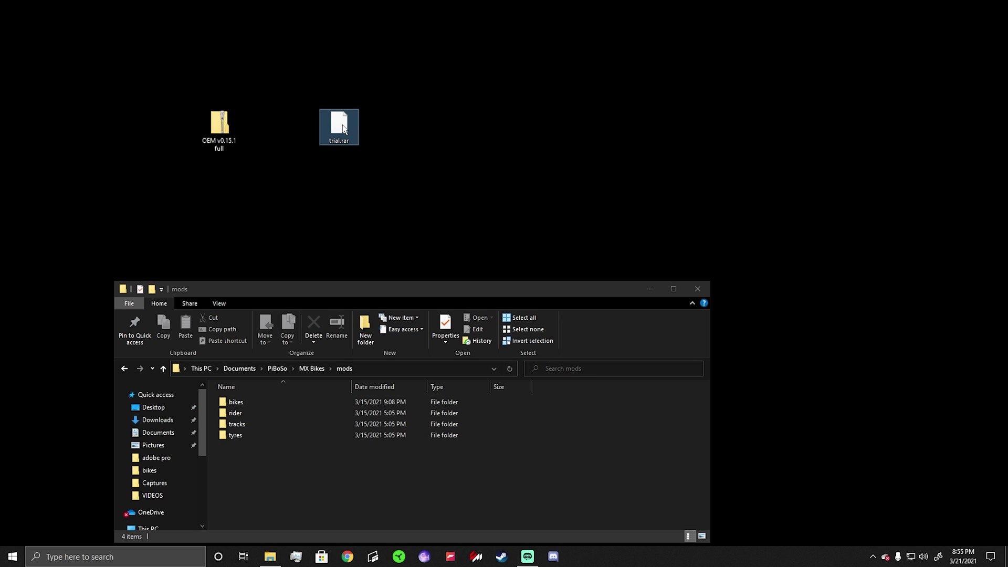
left_click_drag(278, 288, 273, 238)
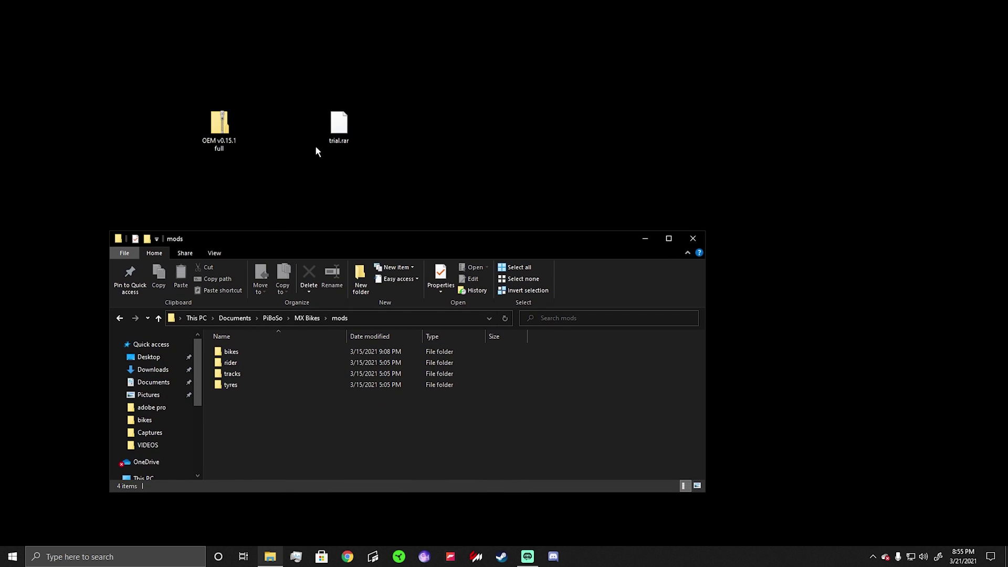
Open trial.rar in 7-Zip, drag its trial folder onto the desktop, then close 7-Zip
right_click(333, 130)
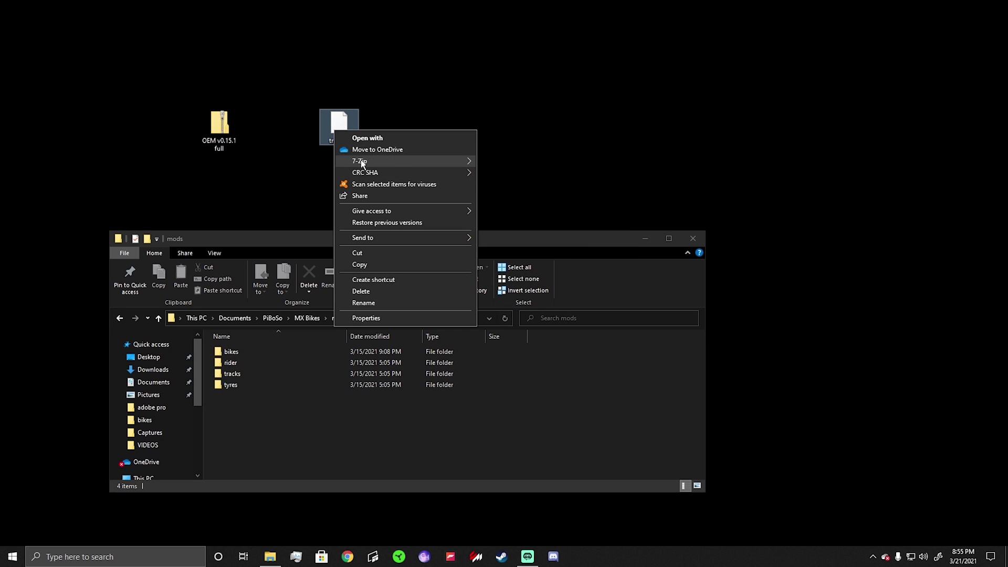
mouse_move(370, 161)
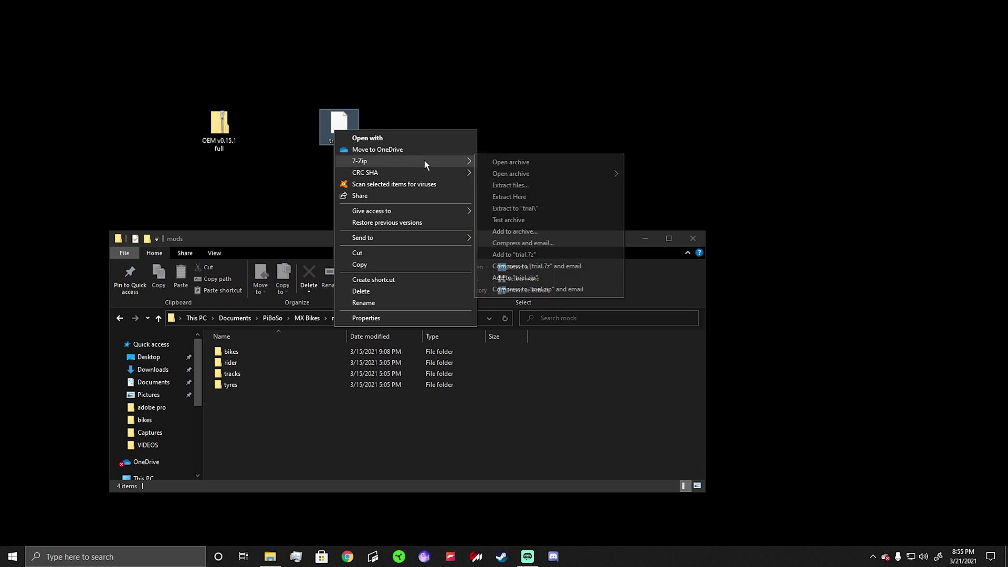
left_click(515, 161)
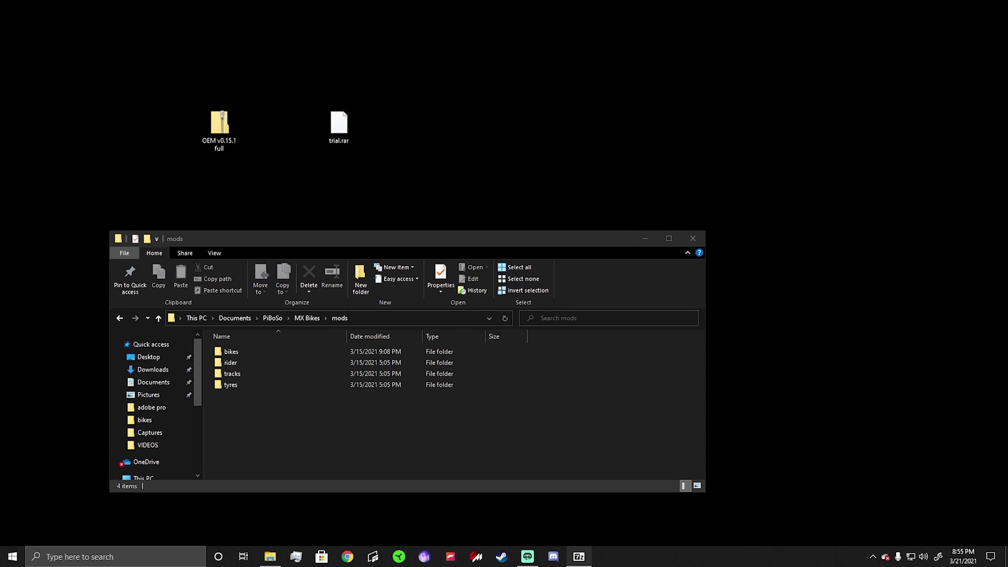
left_click_drag(237, 183, 667, 77)
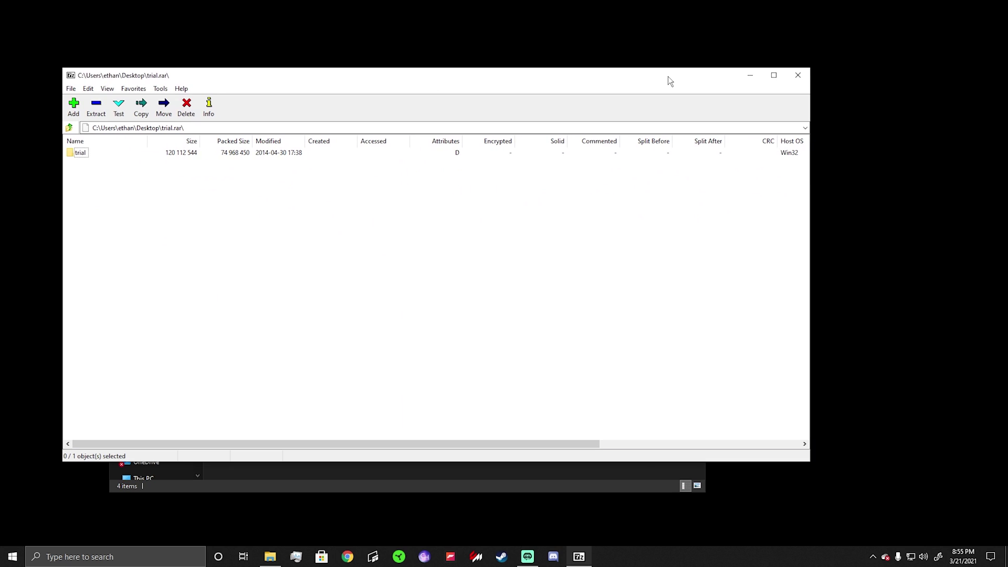
left_click(79, 153)
left_click_drag(79, 154, 323, 40)
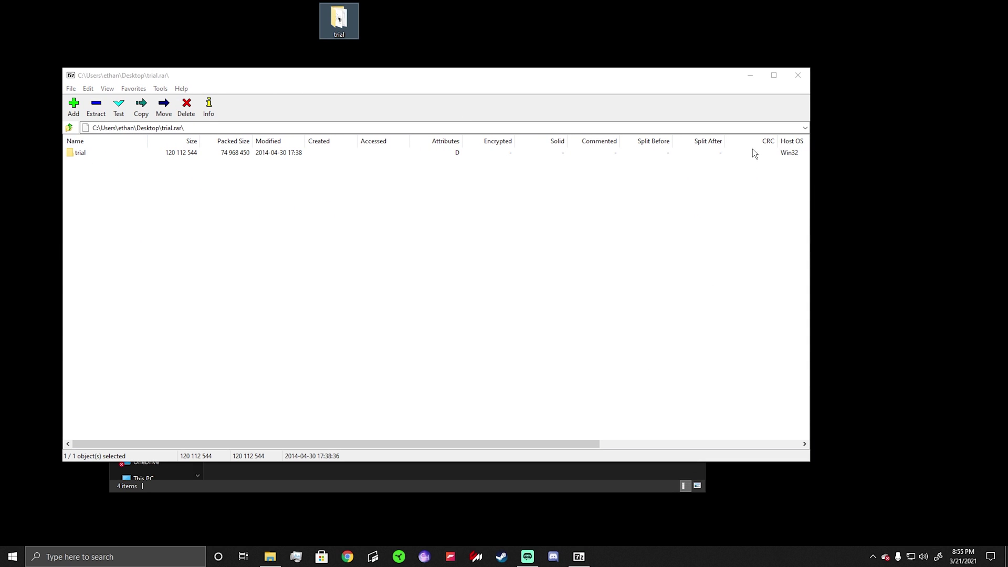
left_click(798, 76)
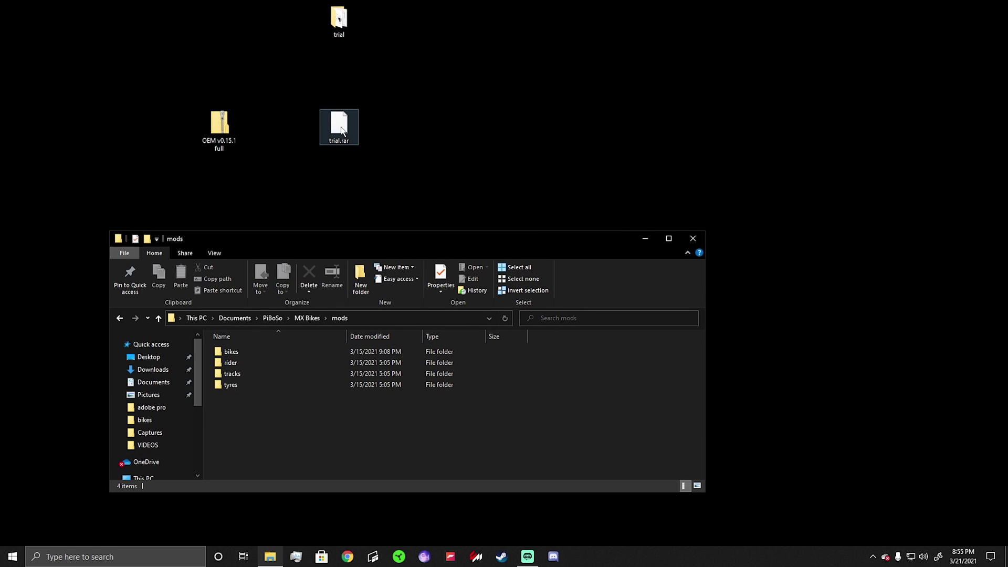
Rearrange trial.rar, the OEM v0.15.1 full archive, the trial folder and the window
left_click_drag(343, 130, 8, 233)
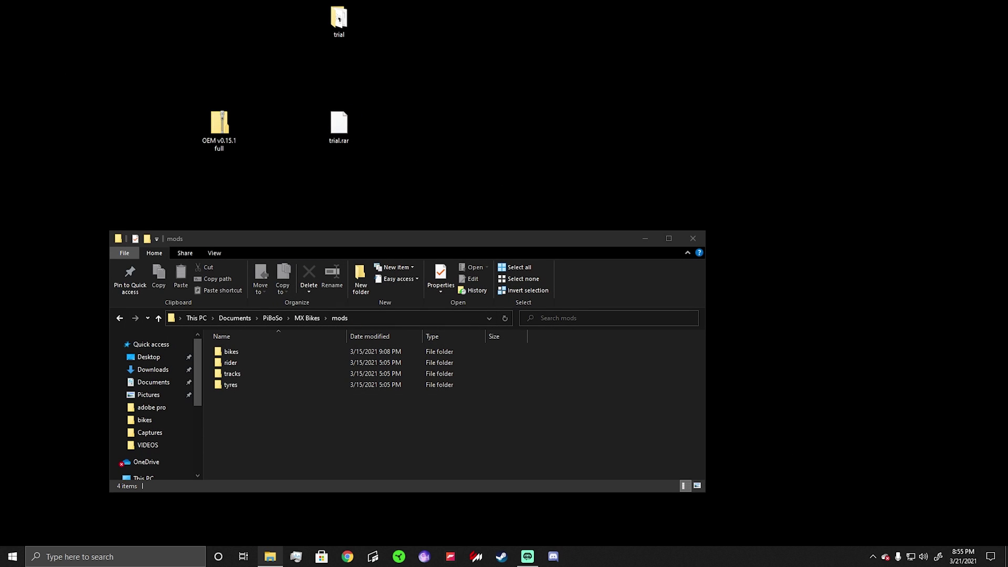
left_click_drag(219, 128, 259, 24)
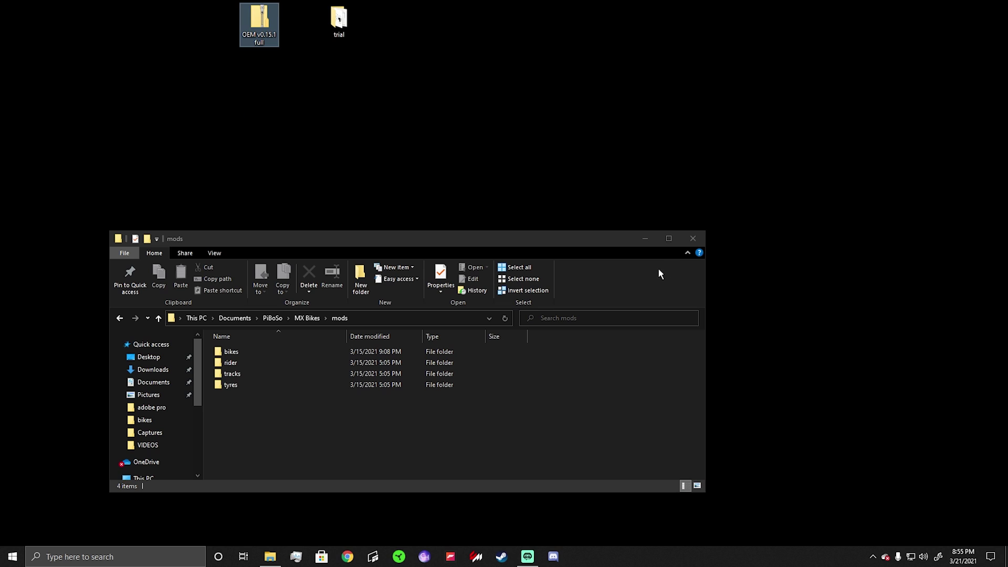
left_click_drag(284, 238, 362, 134)
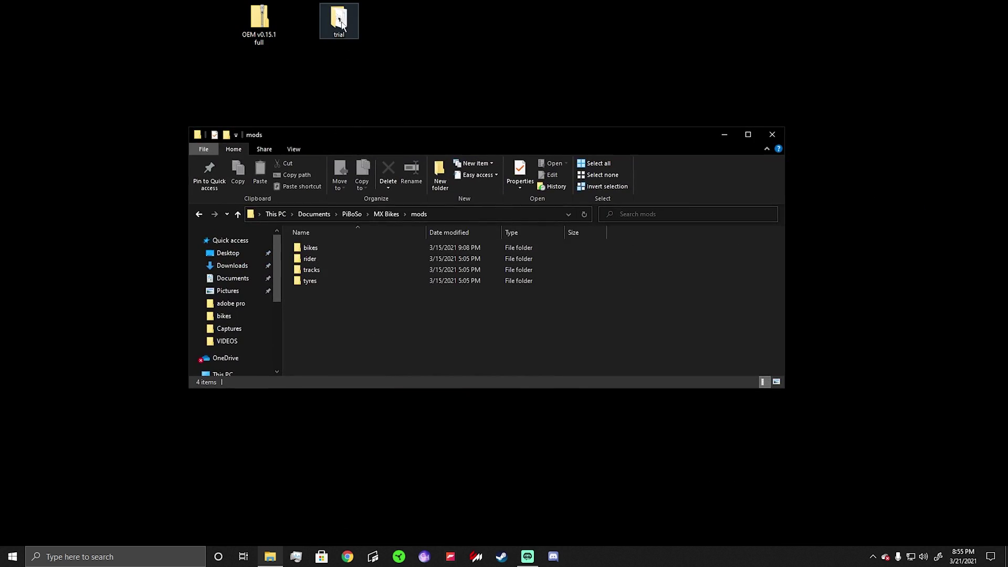
left_click_drag(339, 22, 419, 21)
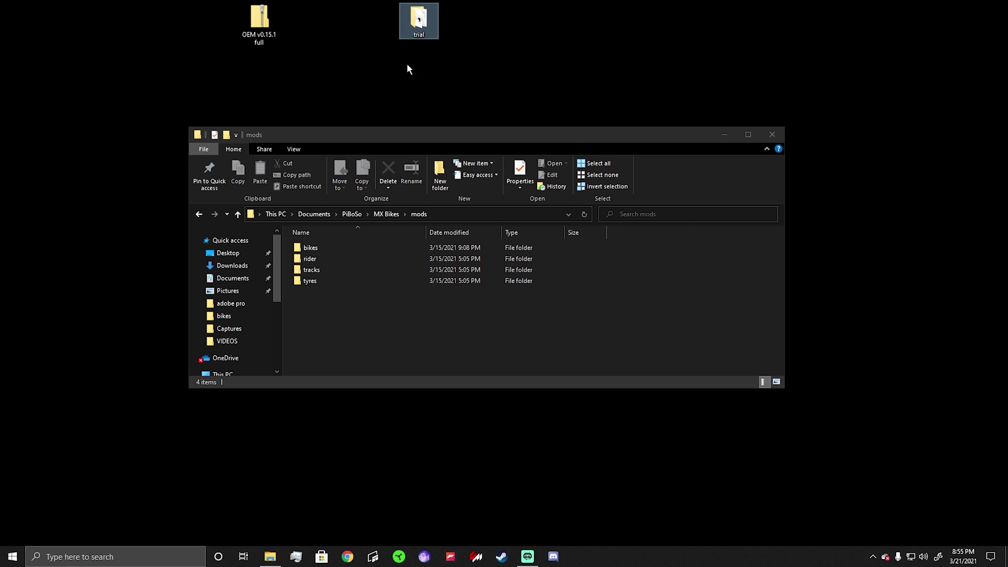
Move the trial folder into tracks\supermoto, replacing existing files, then go up a level
double_click(315, 271)
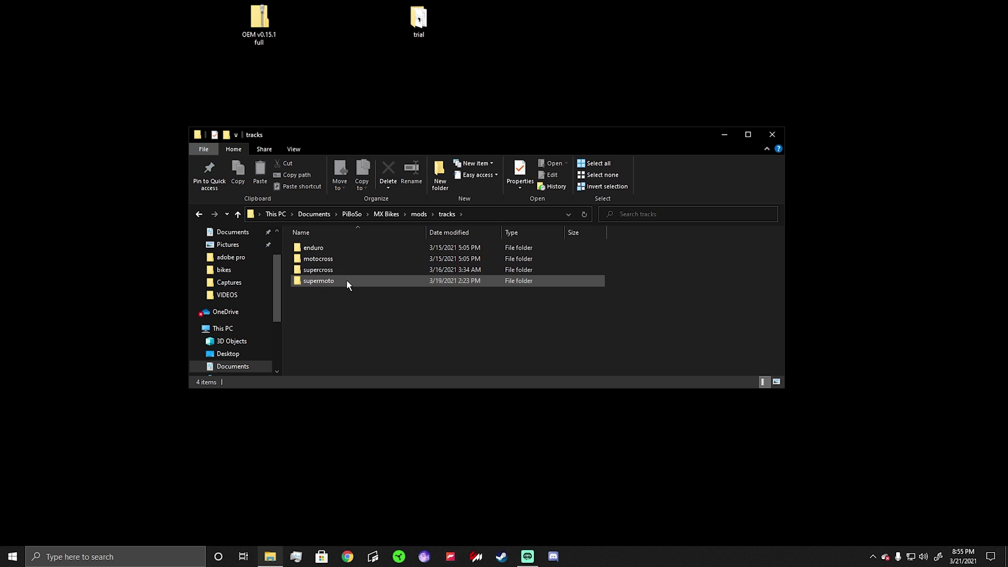
double_click(329, 280)
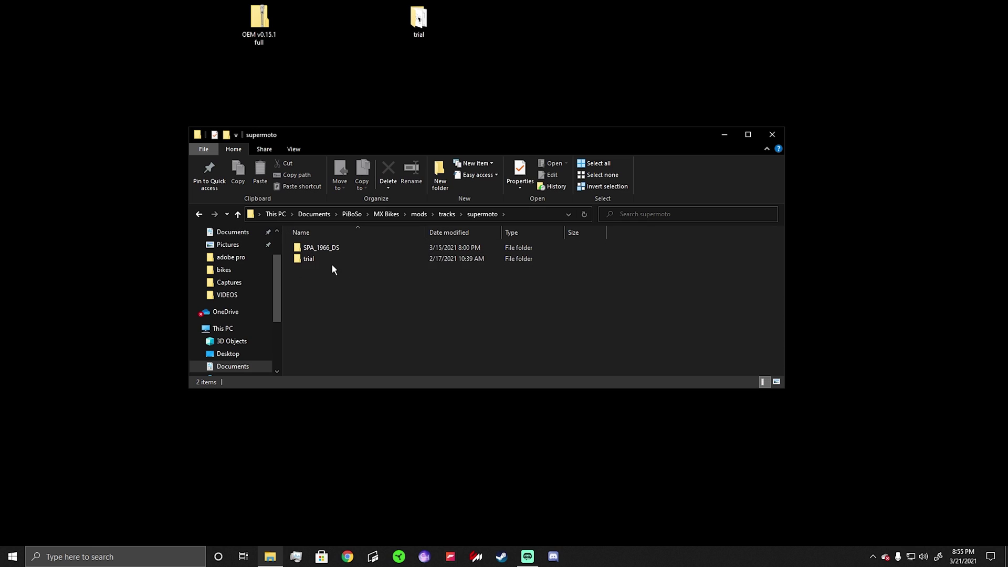
left_click_drag(419, 20, 404, 310)
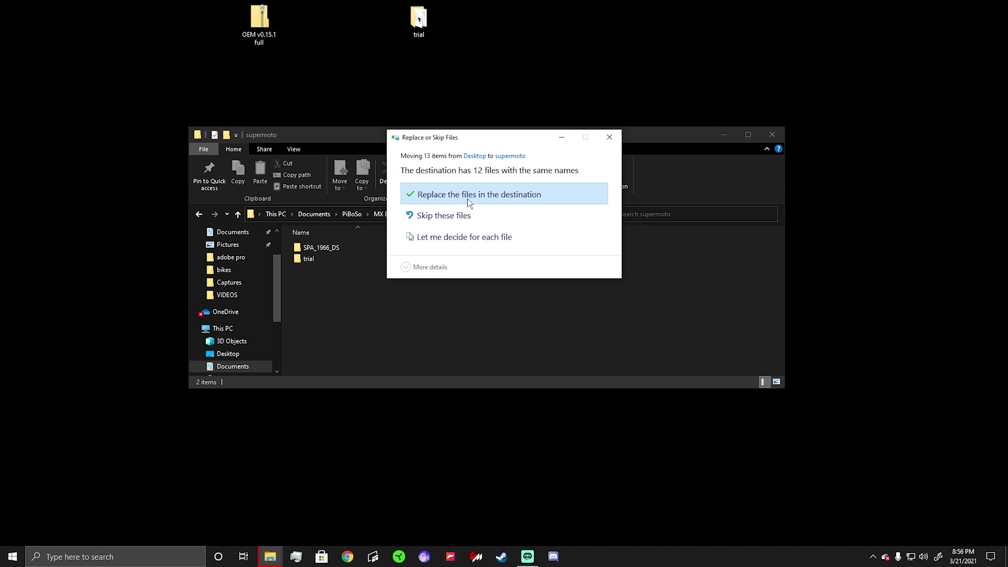
left_click(467, 199)
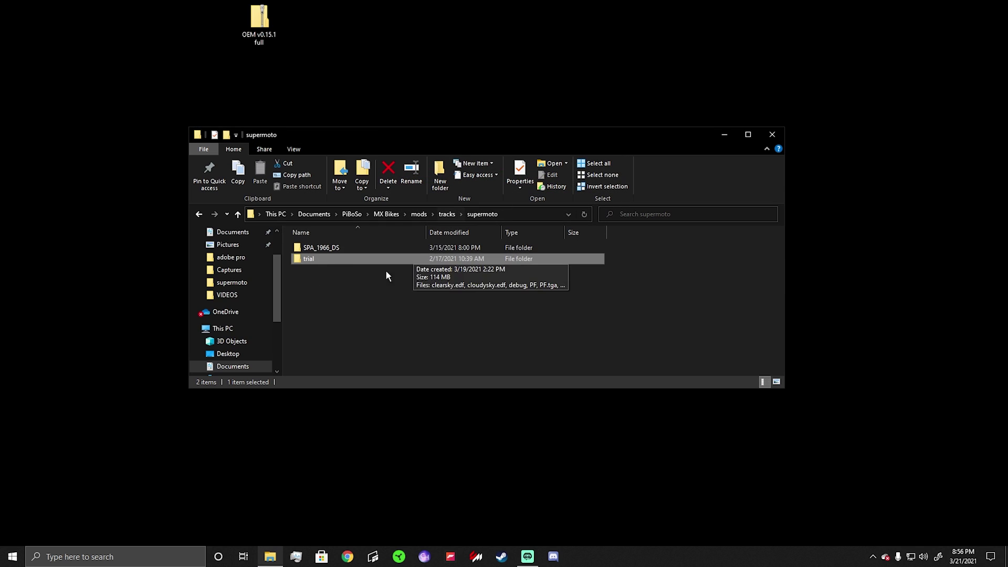
left_click_drag(414, 140, 409, 118)
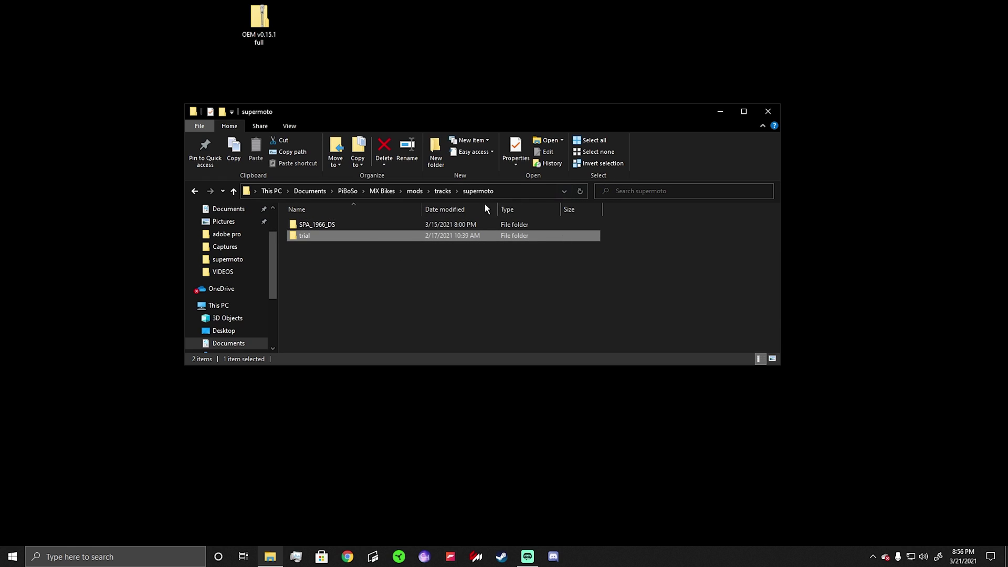
key("BackSpace")
key("BackSpace")
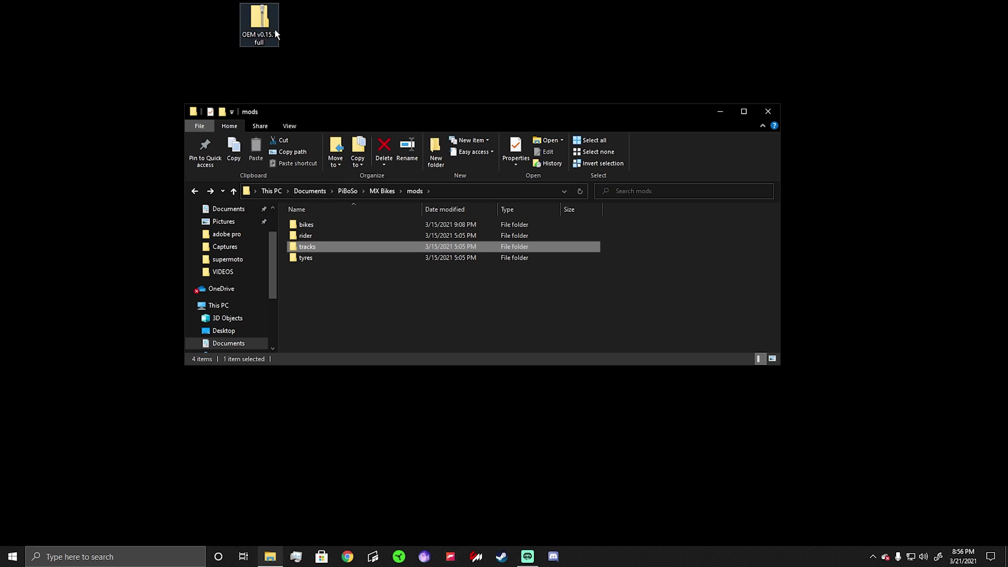
Reposition the OEM v0.15.1 full zip on the desktop and open it
left_click_drag(259, 20, 471, 62)
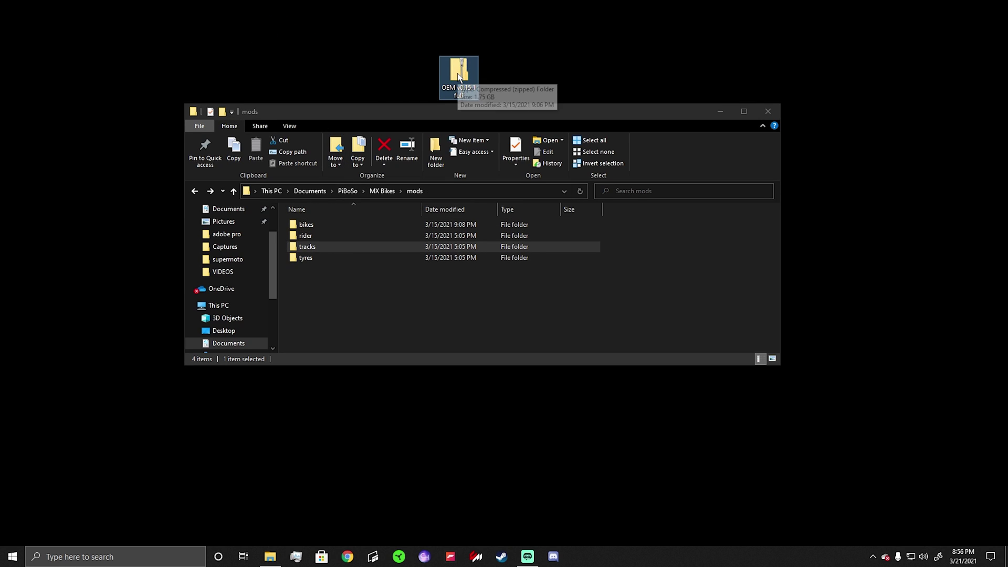
left_click_drag(463, 78, 442, 70)
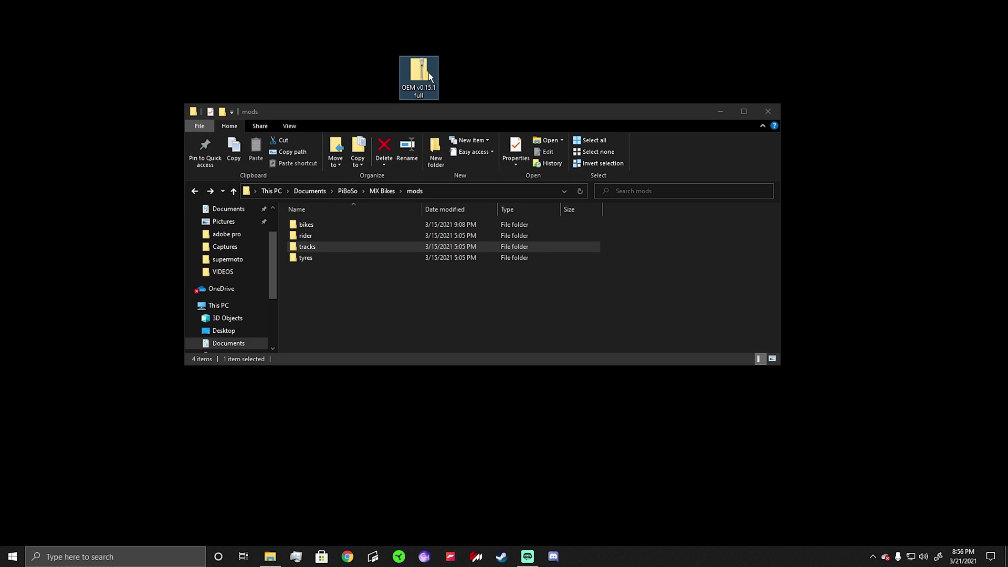
double_click(429, 73)
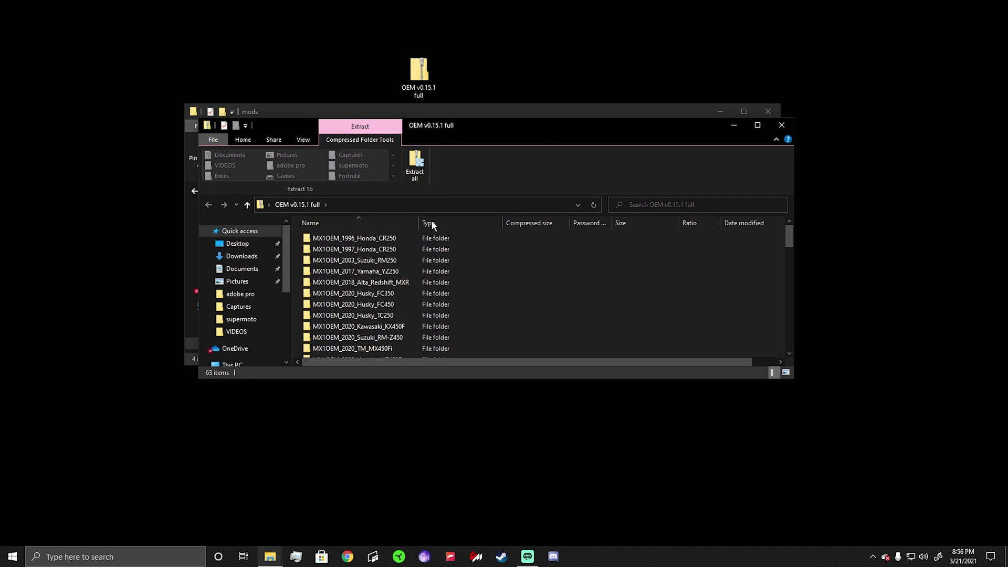
Extract the whole pack into mods\bikes, replacing the duplicate bike files
left_click(422, 162)
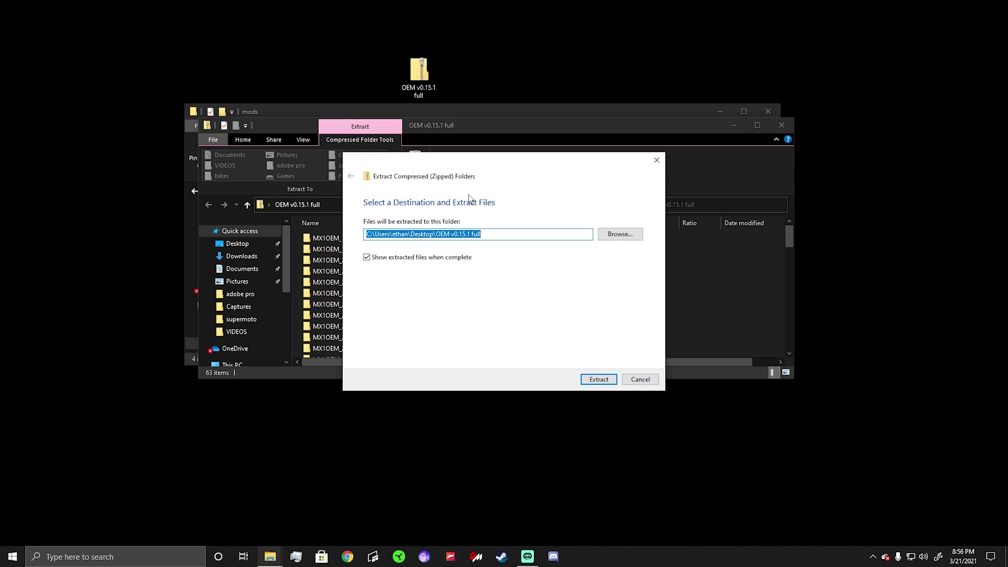
left_click(616, 235)
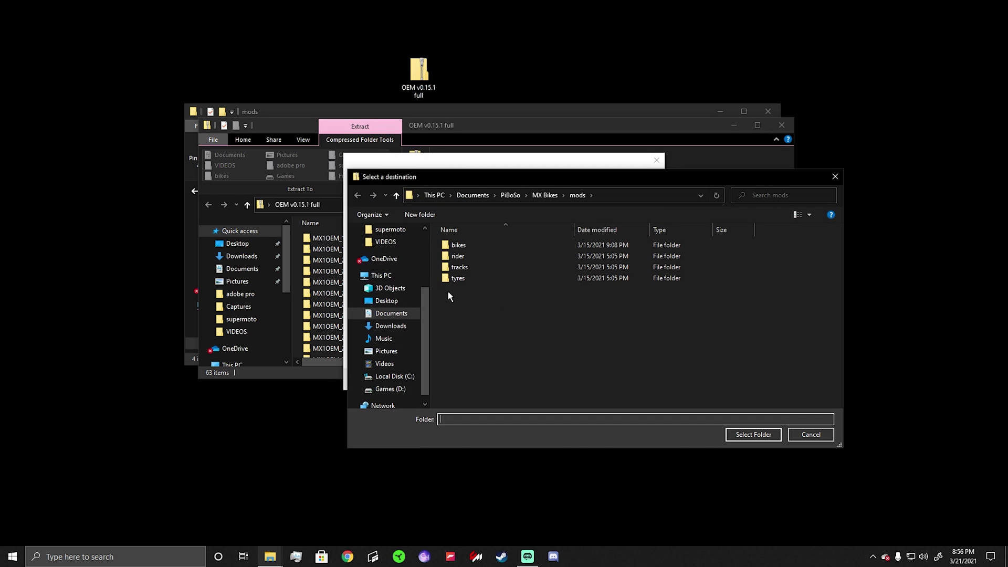
double_click(466, 247)
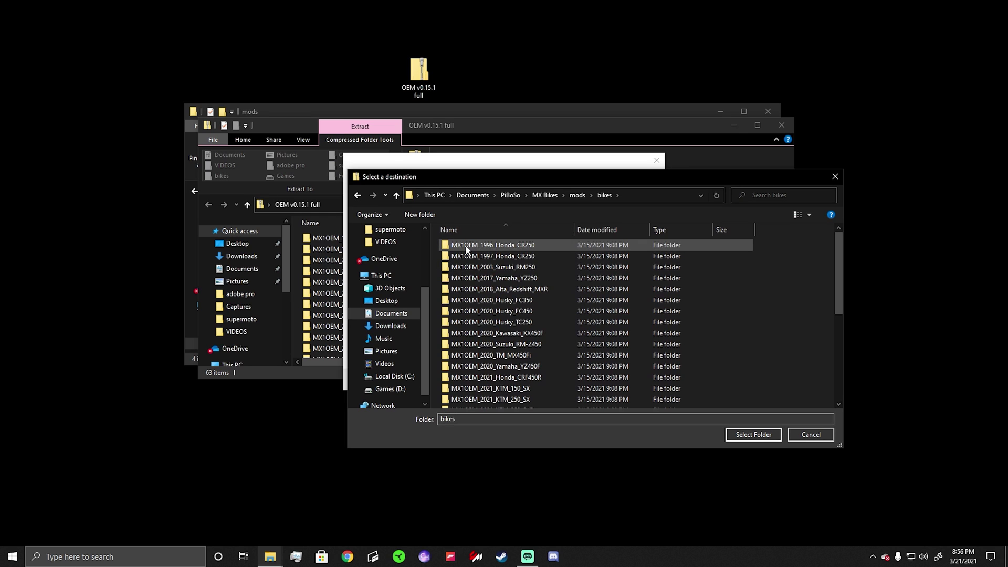
left_click(741, 436)
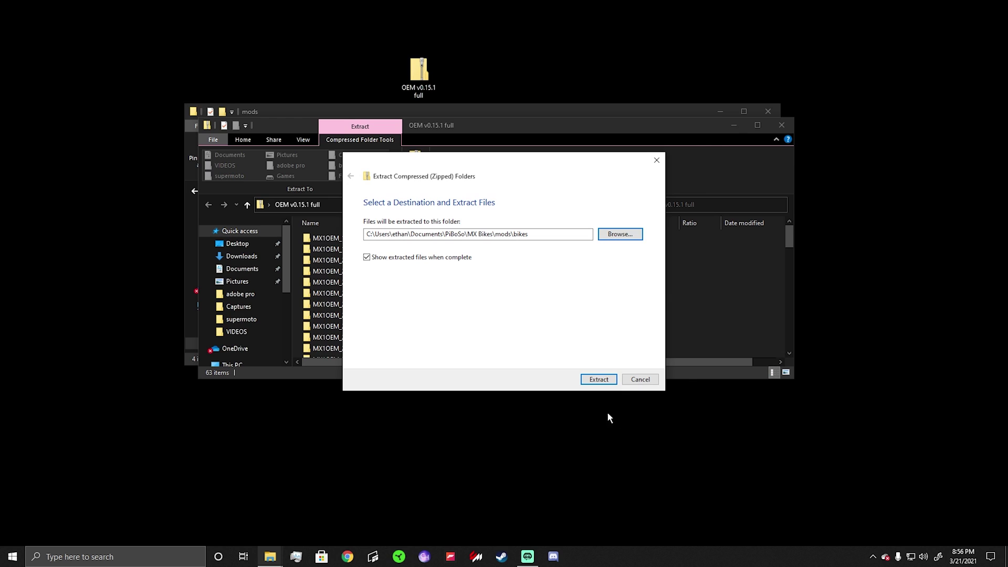
left_click(599, 378)
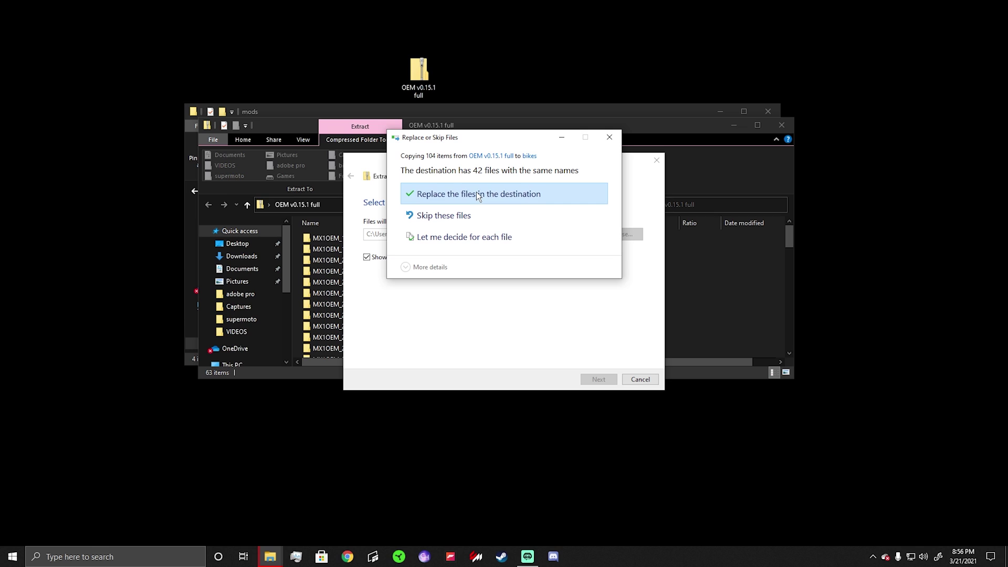
left_click(476, 192)
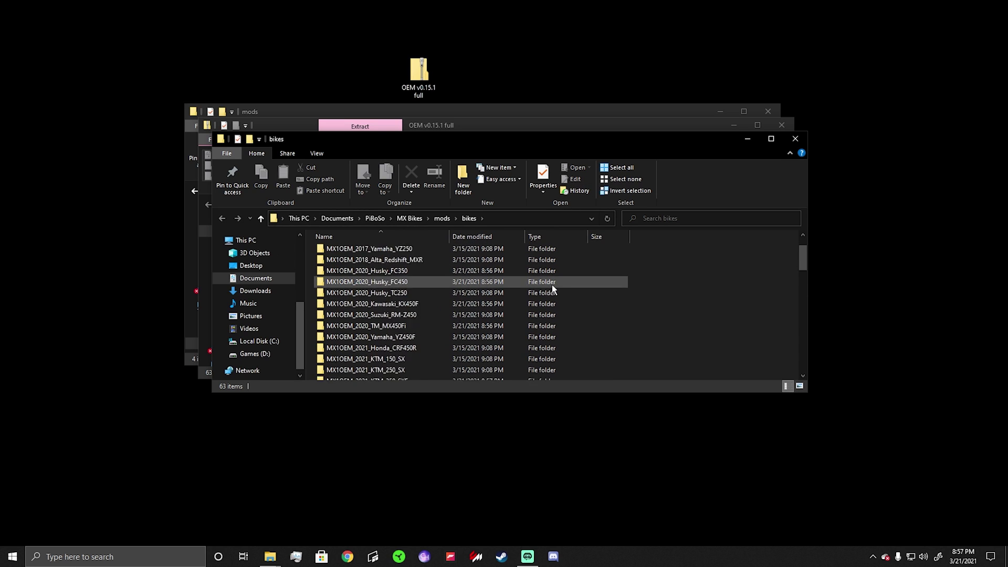
Close the open windows and reopen Explorer at Documents\PiBoSo\MX Bikes\mods
left_click(795, 140)
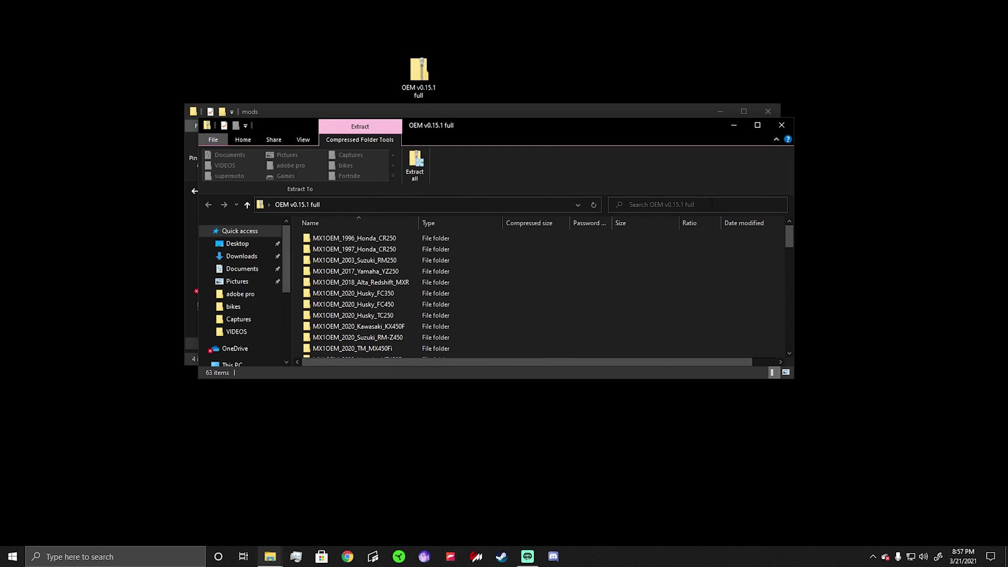
left_click(787, 125)
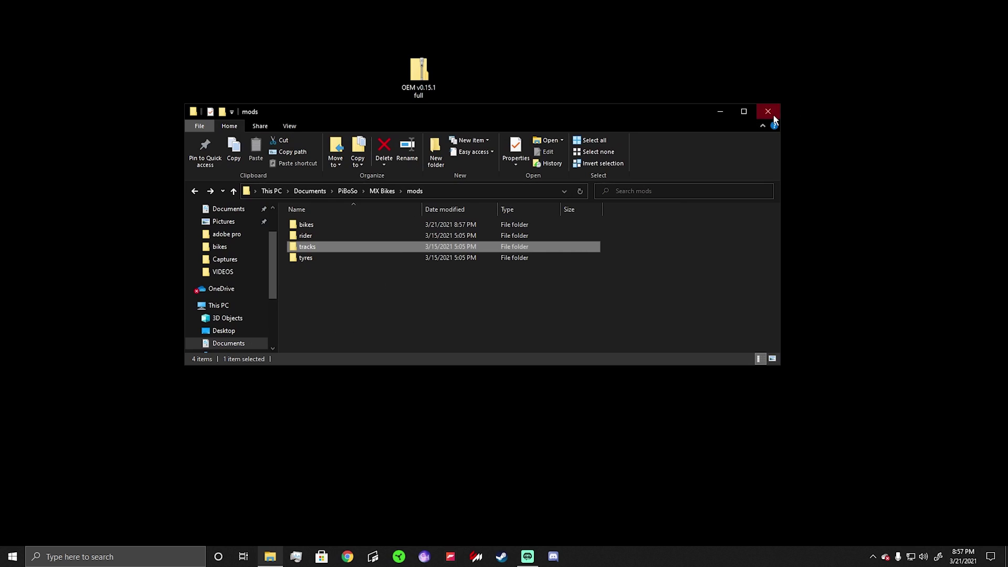
left_click(270, 557)
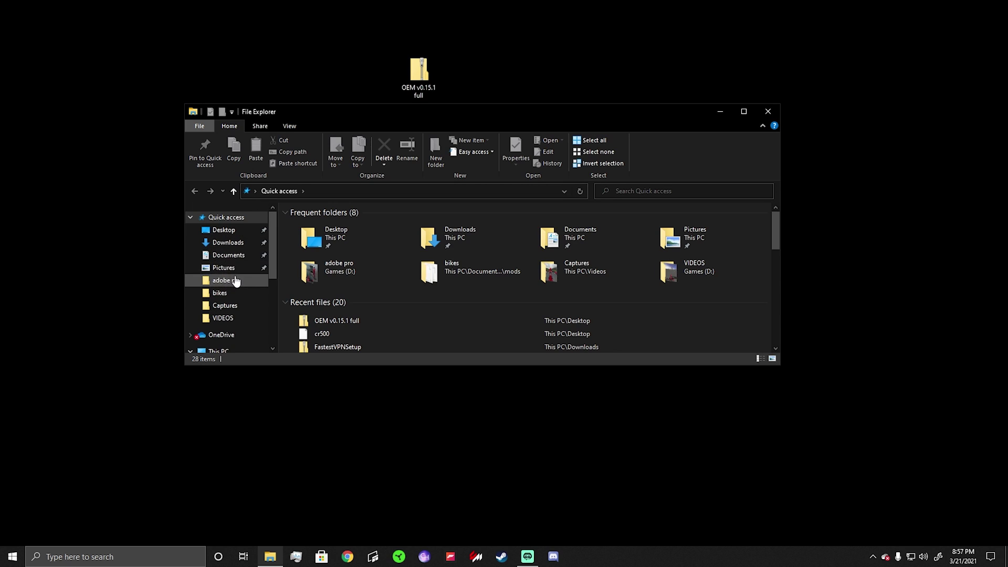
left_click(227, 254)
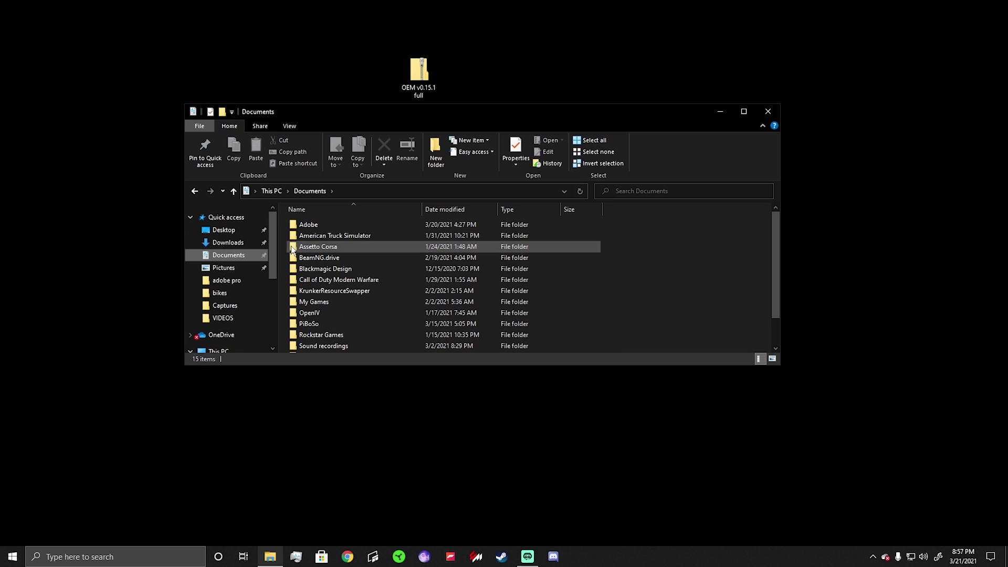
double_click(325, 324)
double_click(311, 226)
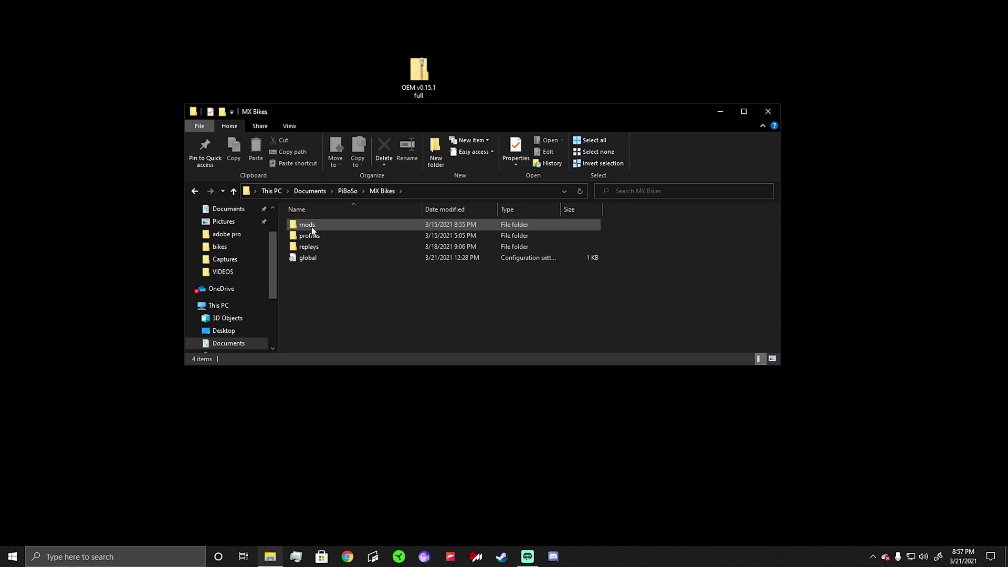
double_click(311, 227)
Check the bikes folder's OEM pkz files, like MX3OEM_Service_Honda_CR500AF.pkz, then return to mods
left_click(311, 227)
double_click(310, 228)
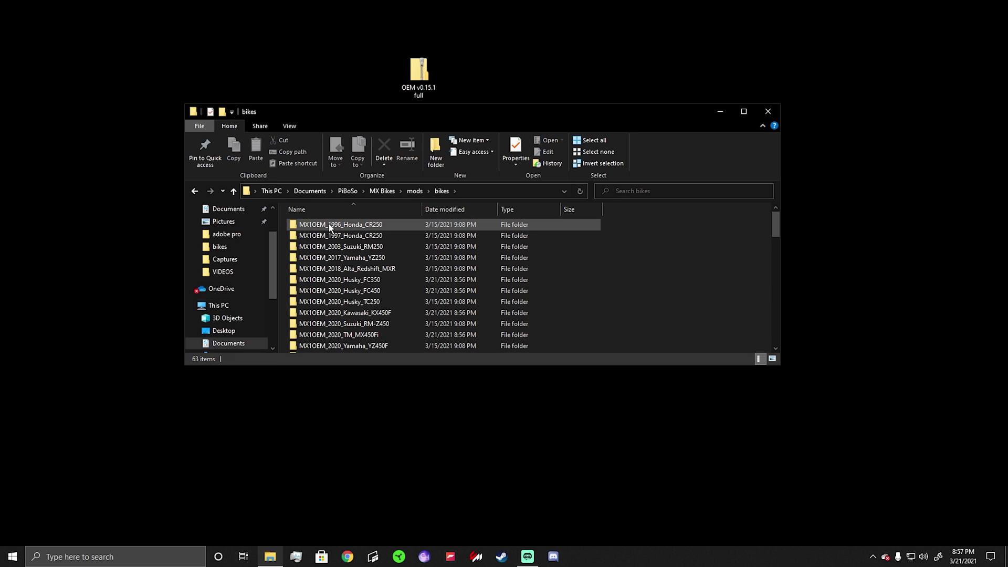
scroll(328, 315, "down", 3)
scroll(329, 322, "down", 2)
scroll(328, 322, "down", 3)
scroll(342, 284, "down", 3)
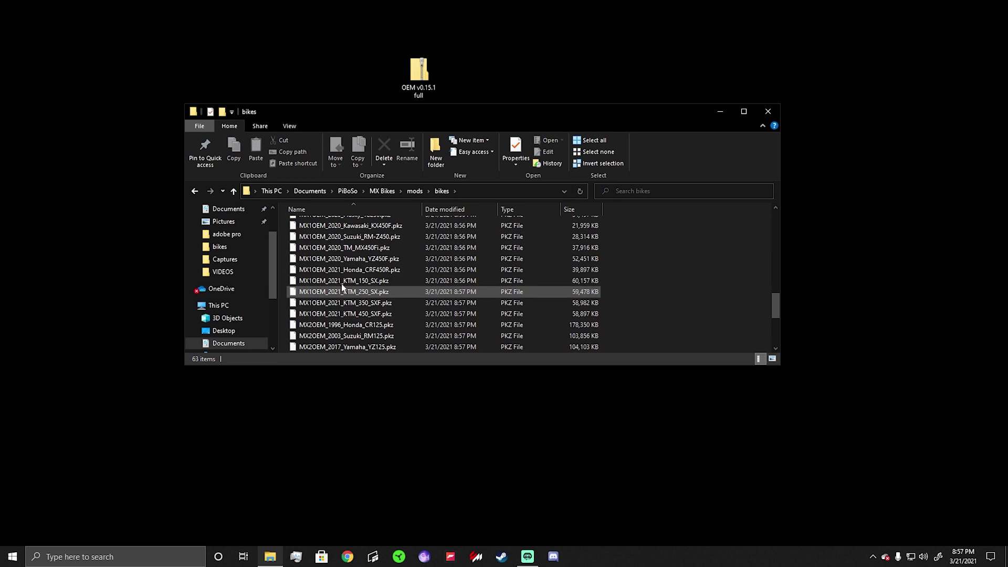
scroll(341, 284, "down", 2)
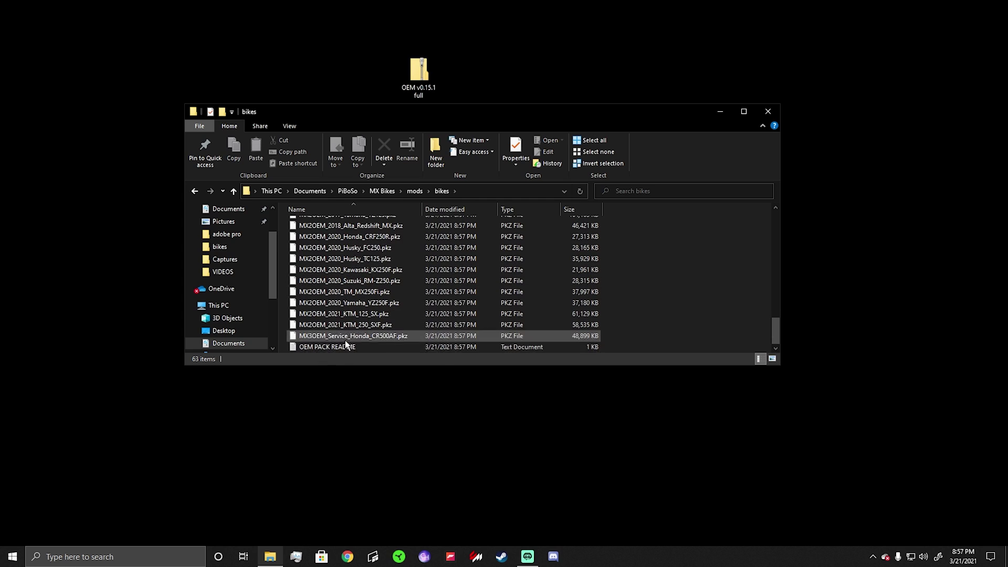
left_click(370, 337)
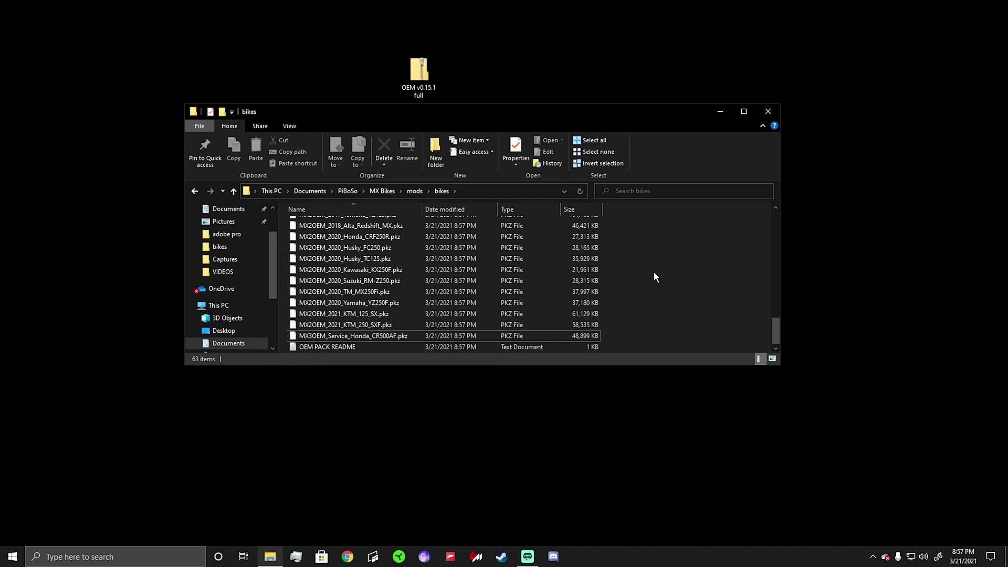
key("BackSpace")
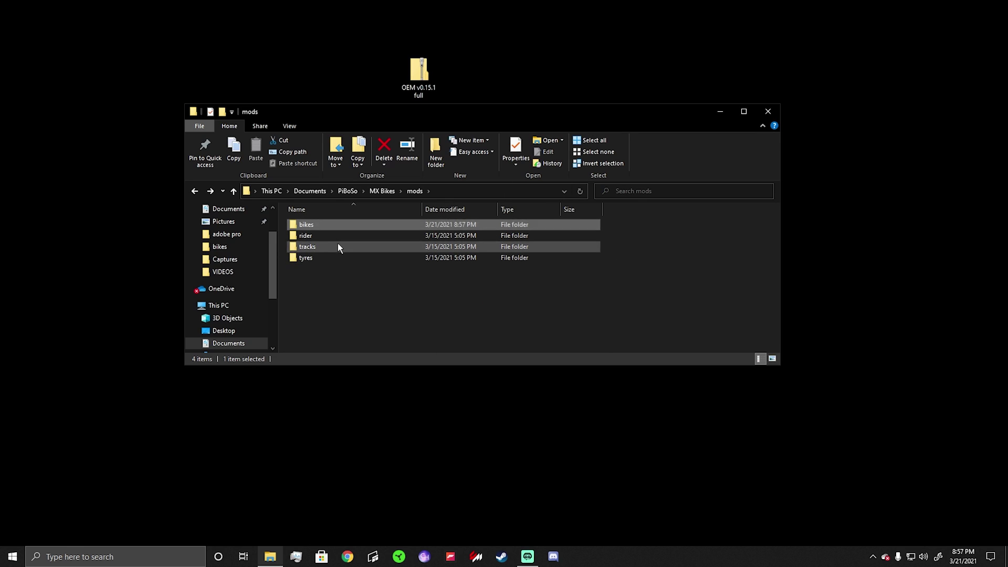
Open tracks\supermoto to confirm SPA_1966_DS and trial are there, then close Explorer
double_click(338, 246)
double_click(331, 256)
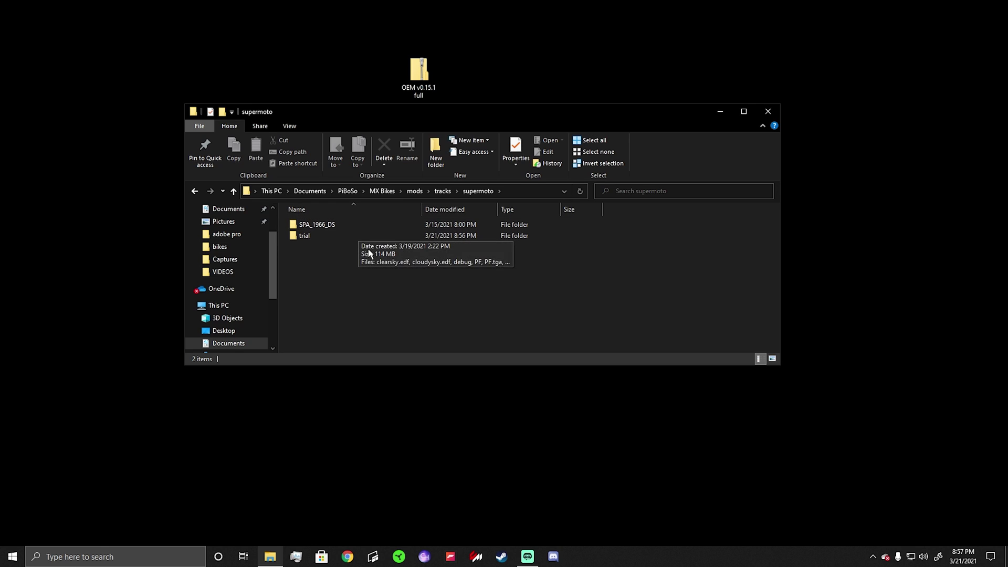
left_click(767, 111)
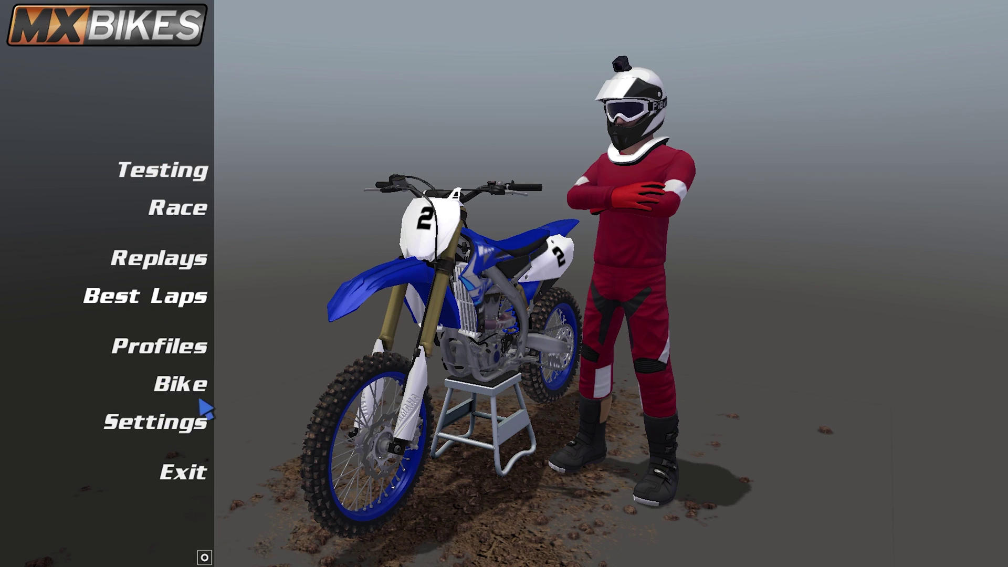
In bike selection, browse the MX1 OEM category, keeping the KTM
left_click(183, 390)
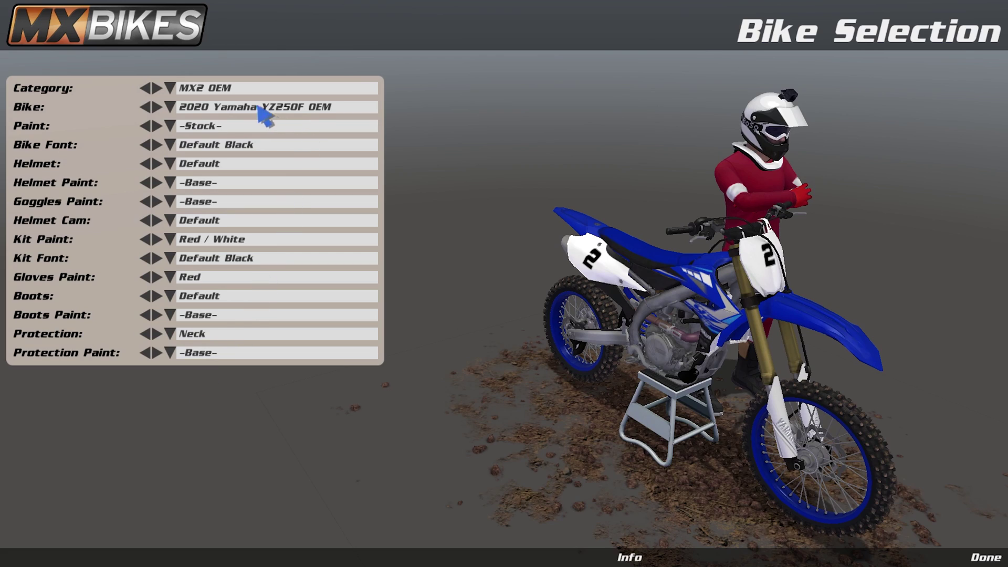
left_click(240, 106)
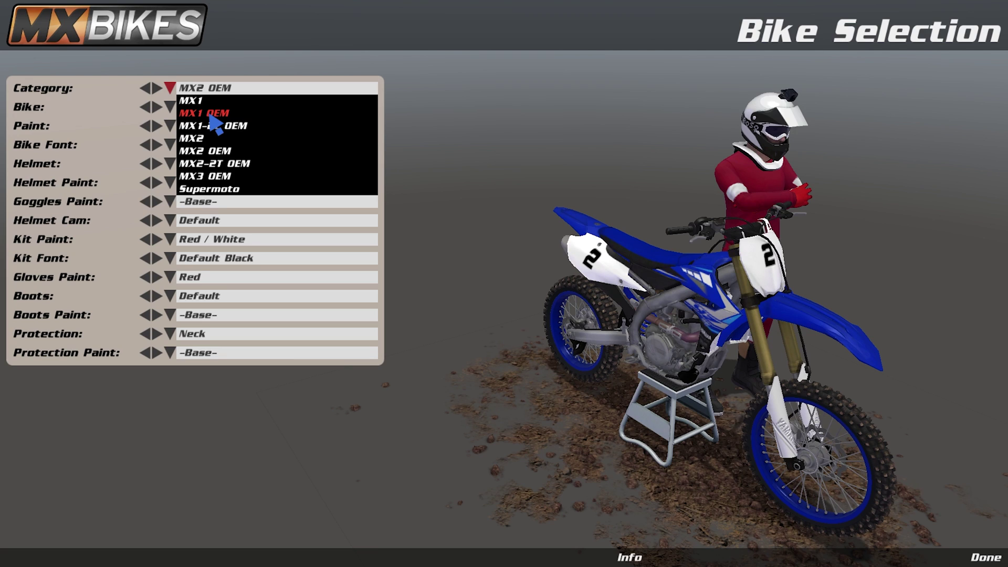
left_click(205, 113)
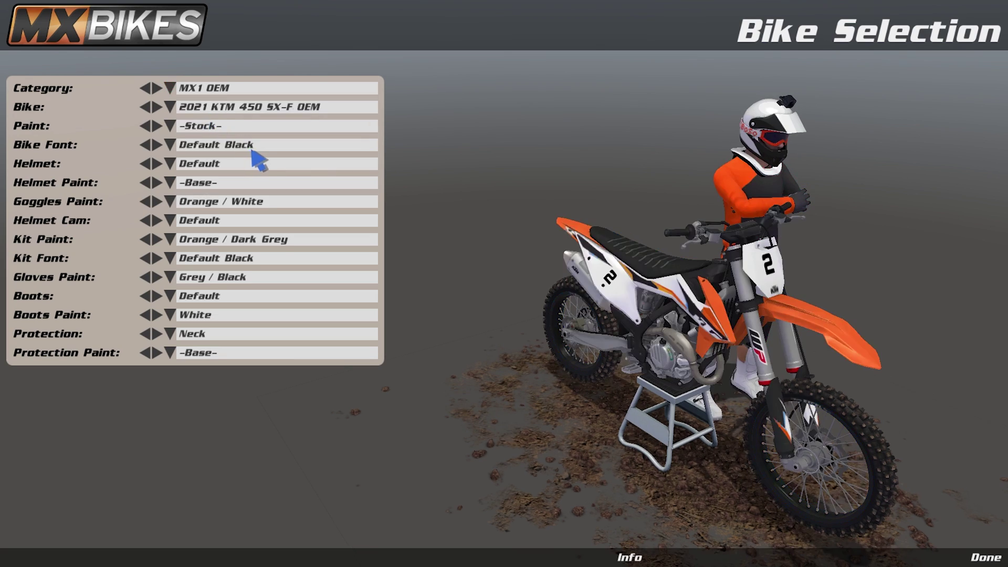
left_click(276, 107)
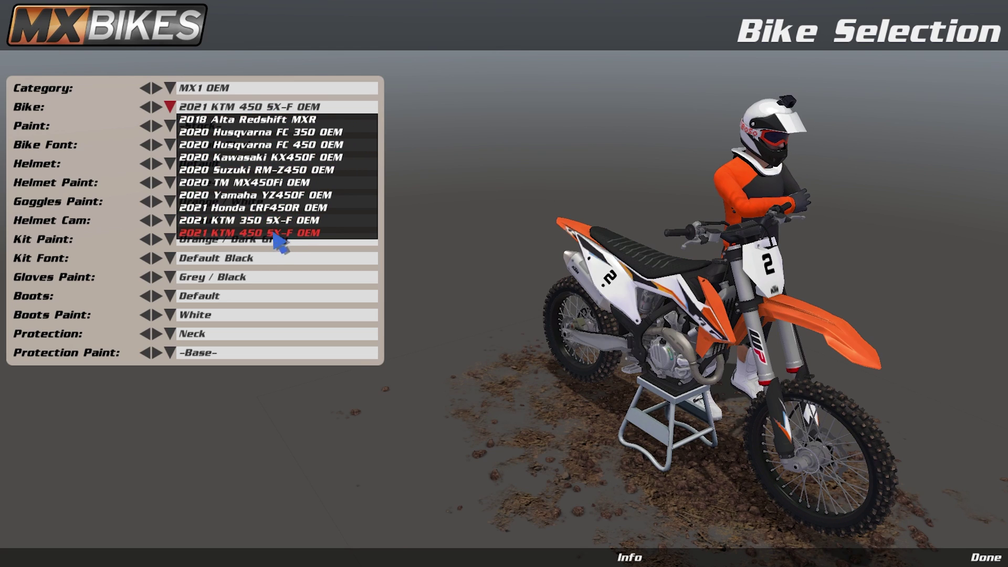
left_click(304, 107)
Switch to MX1-2t OEM, keep the 2017 Yamaha YZ250 OEM, and finish with Done
left_click(217, 88)
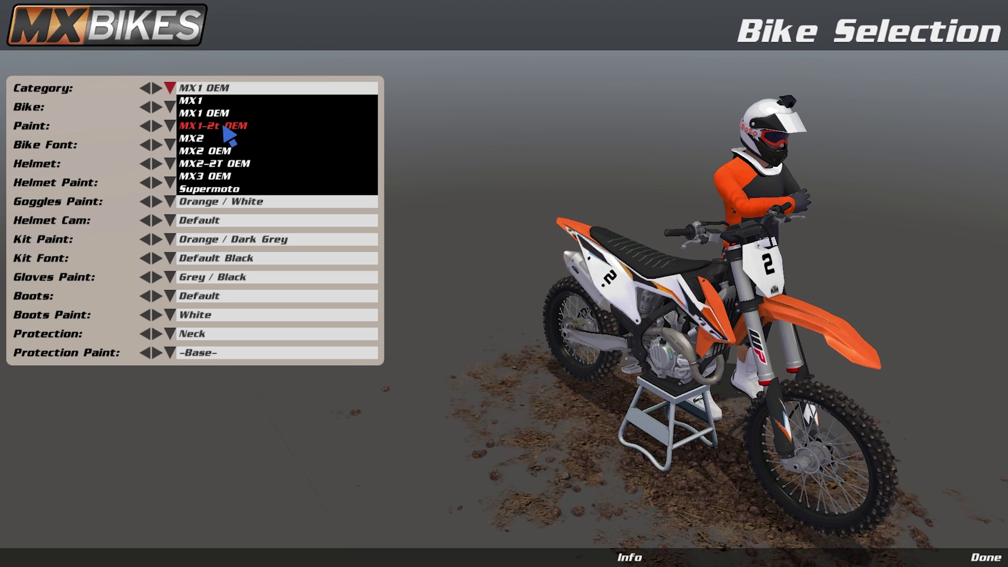
left_click(213, 126)
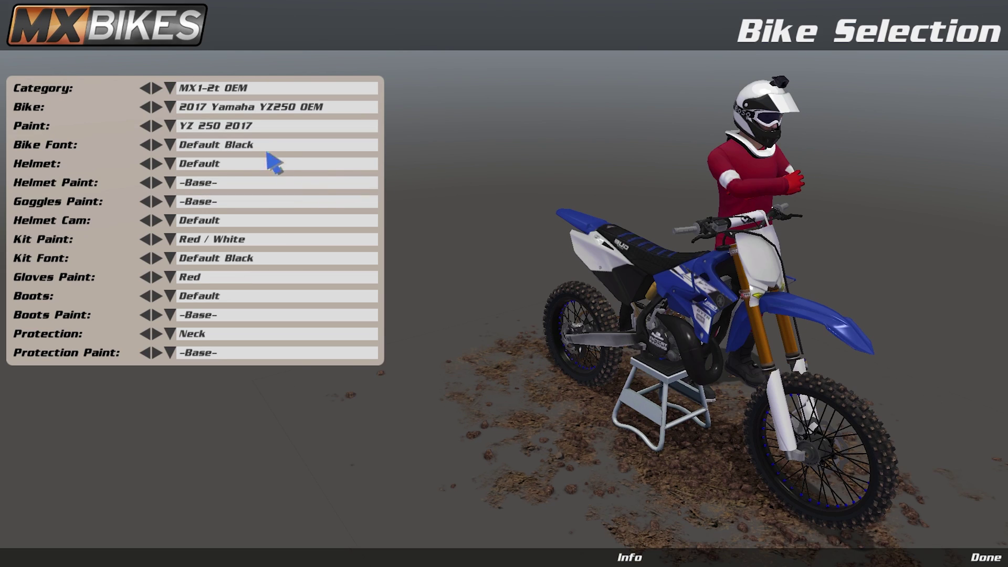
left_click(260, 107)
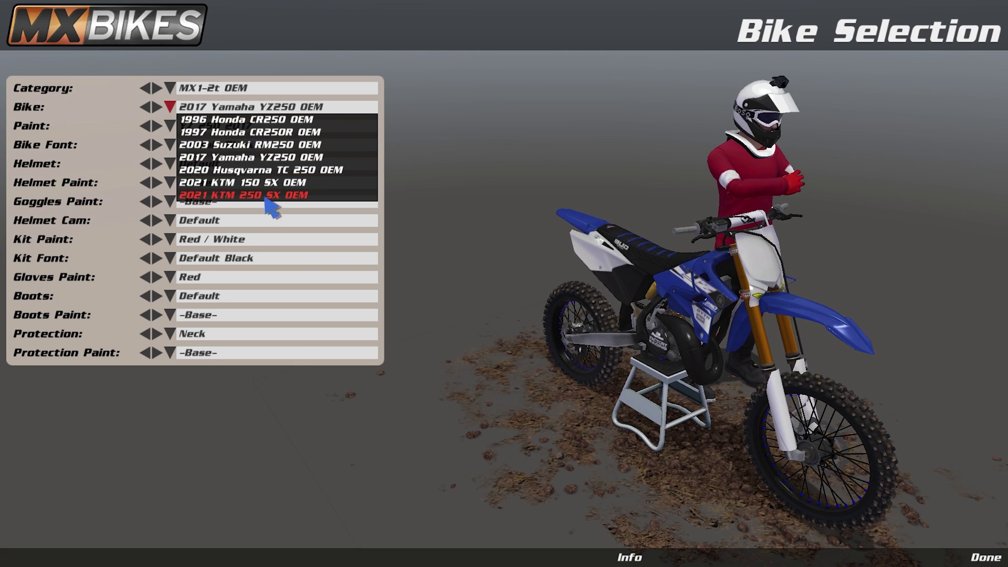
left_click(478, 175)
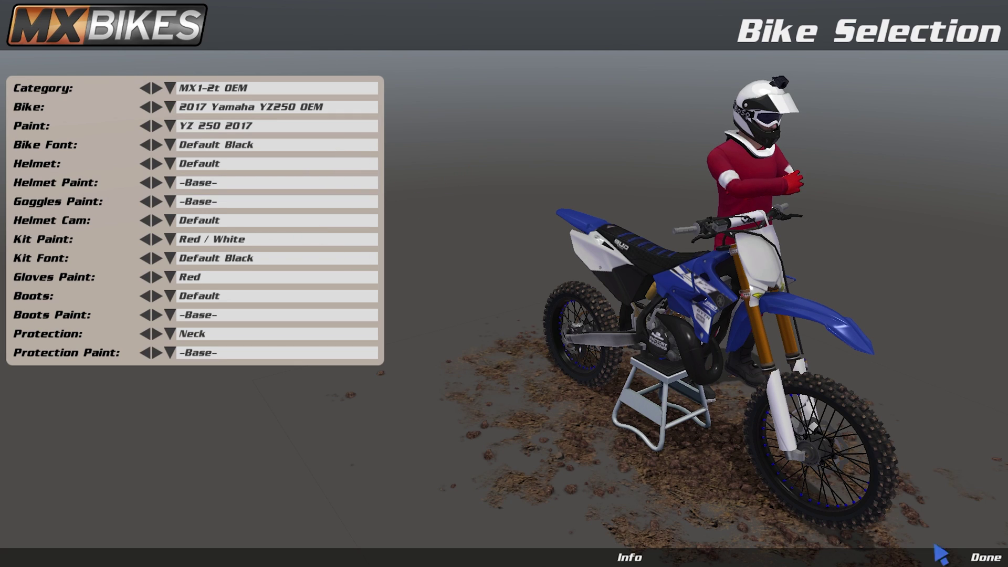
left_click(912, 560)
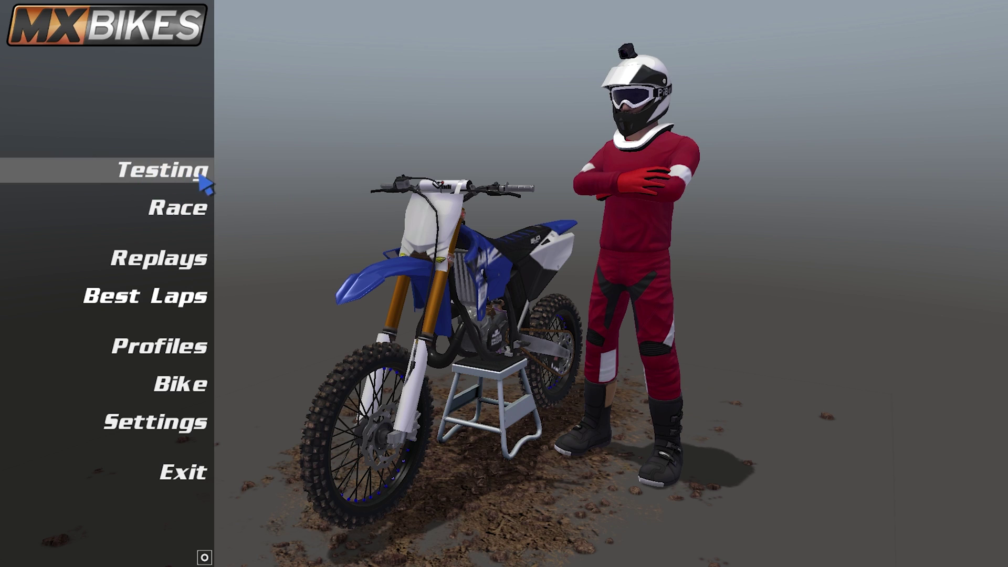
Set up a Testing session with the supermoto/ group and Trial track, and start it
left_click(160, 186)
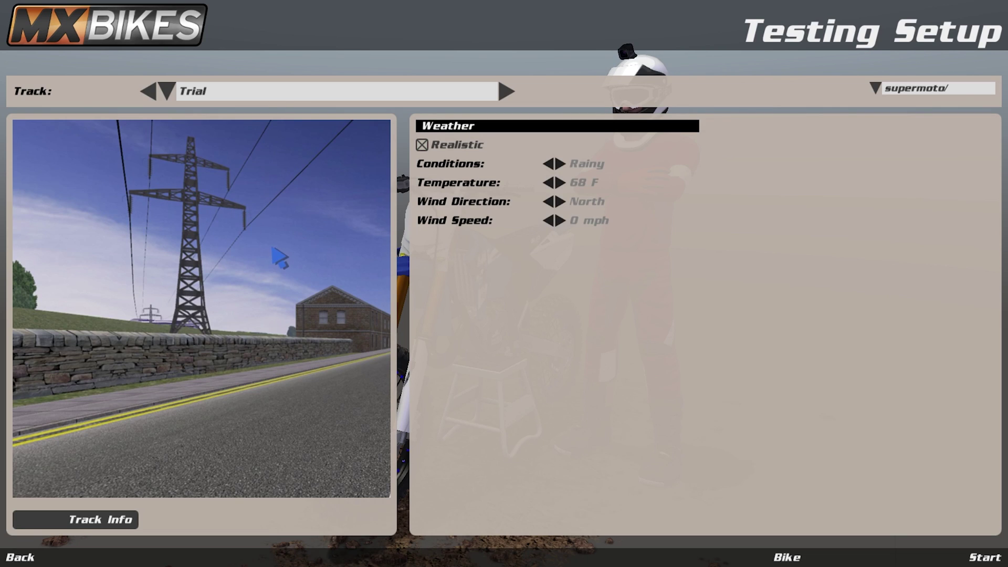
left_click(906, 88)
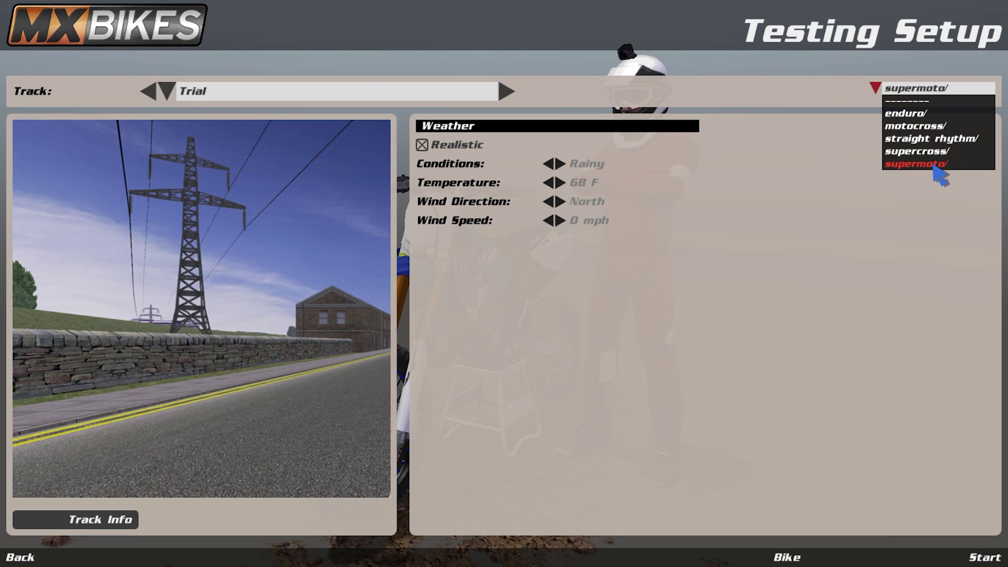
left_click(933, 165)
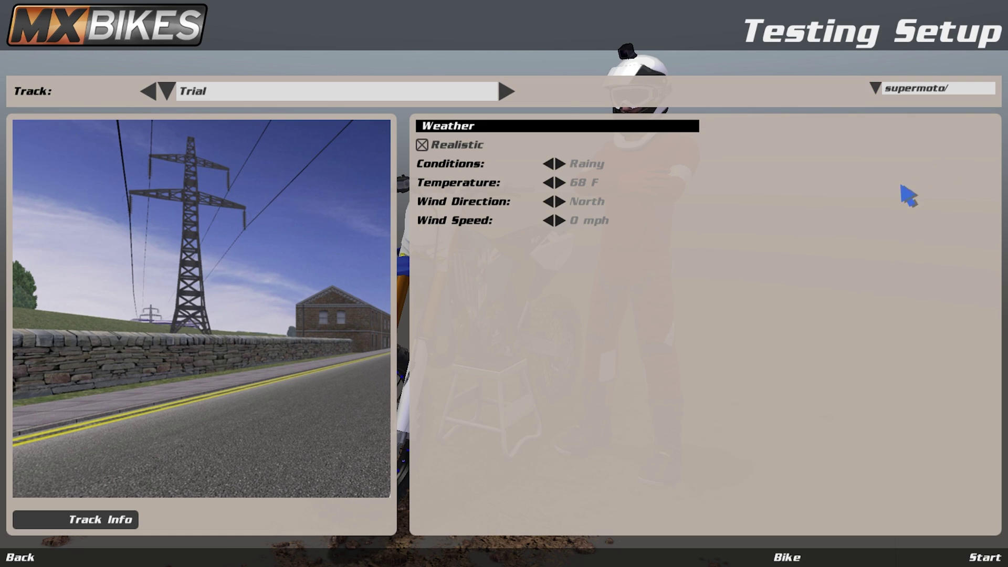
left_click(268, 93)
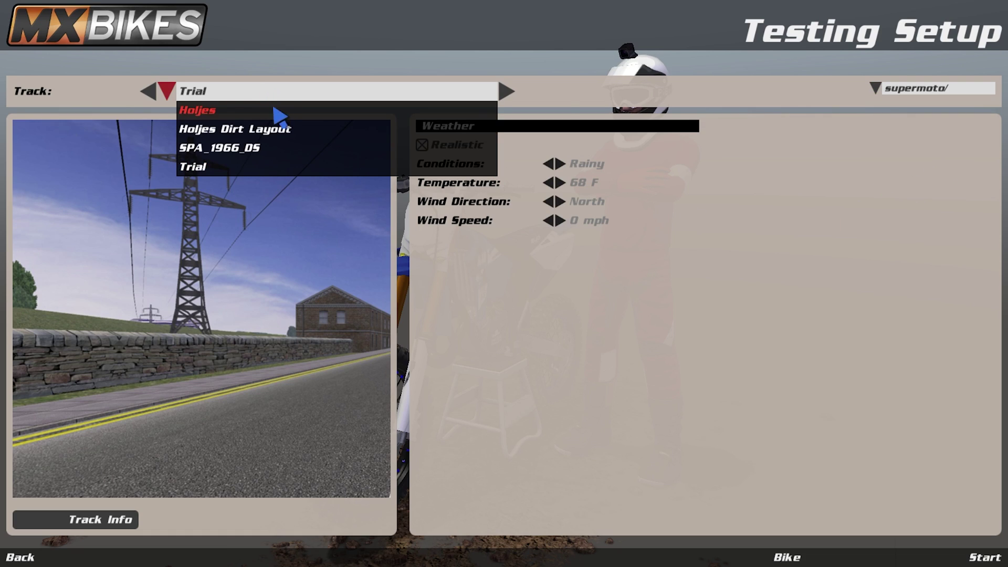
left_click(195, 167)
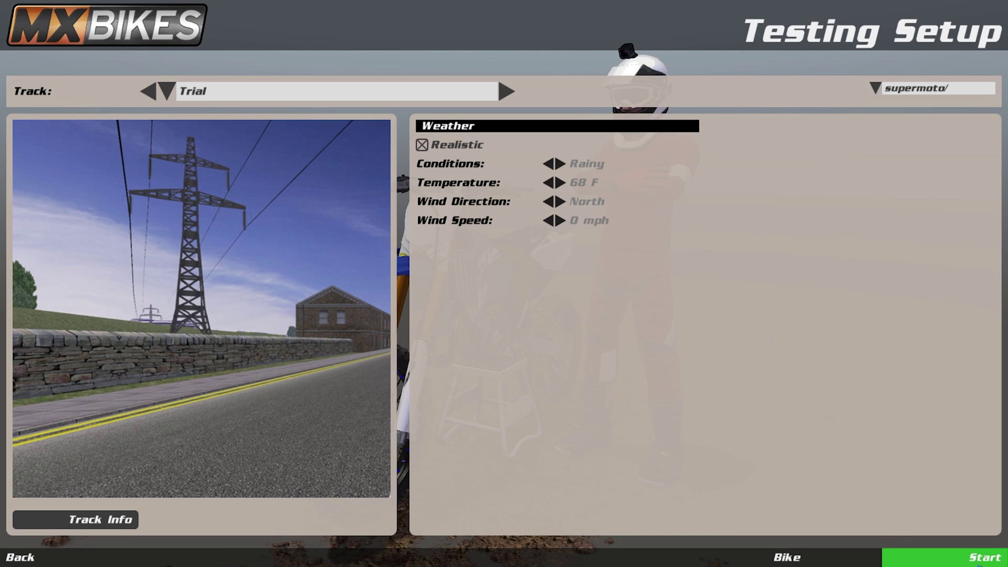
left_click(969, 557)
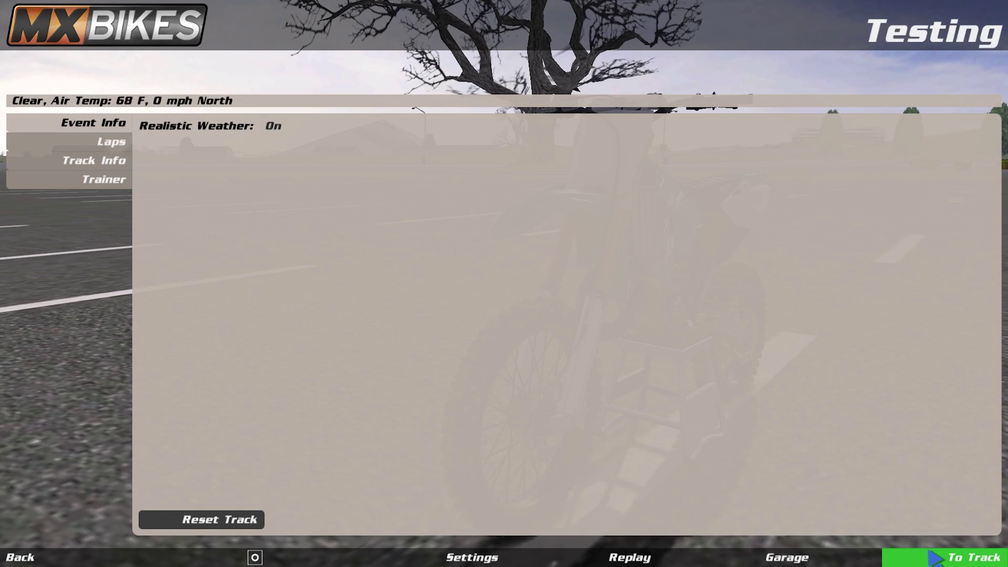
Send the rider onto the Trial track and pause with Esc
left_click(973, 557)
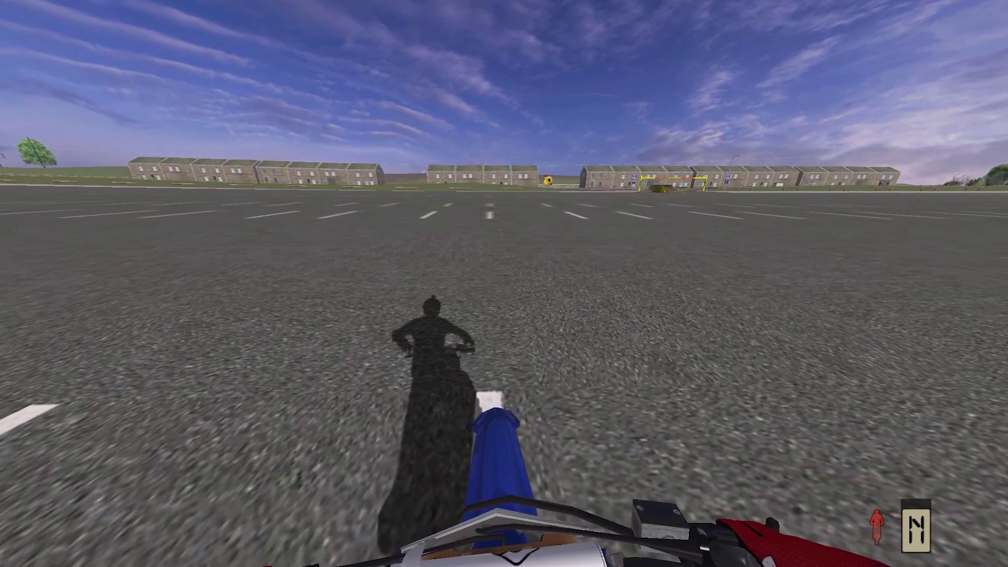
key("Escape")
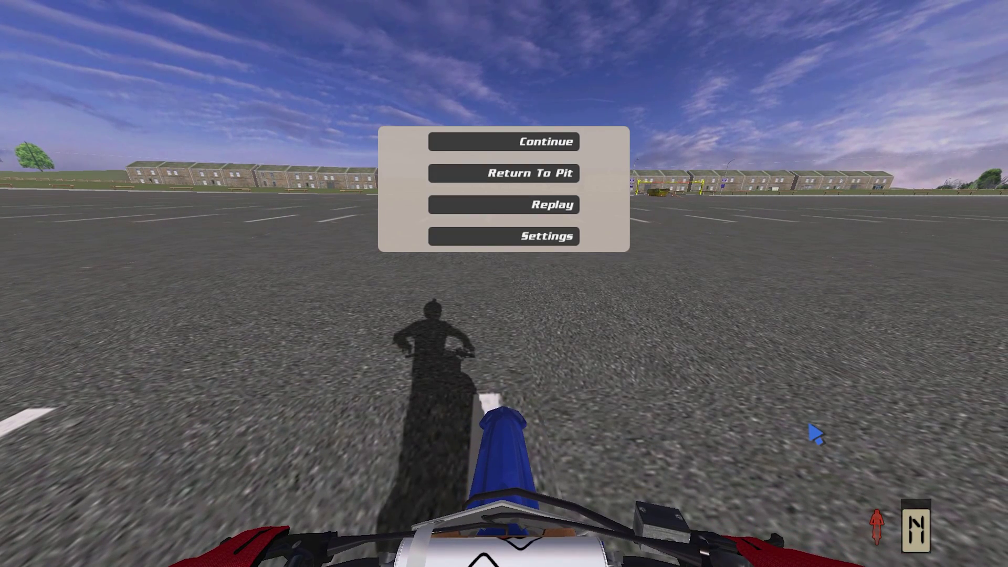